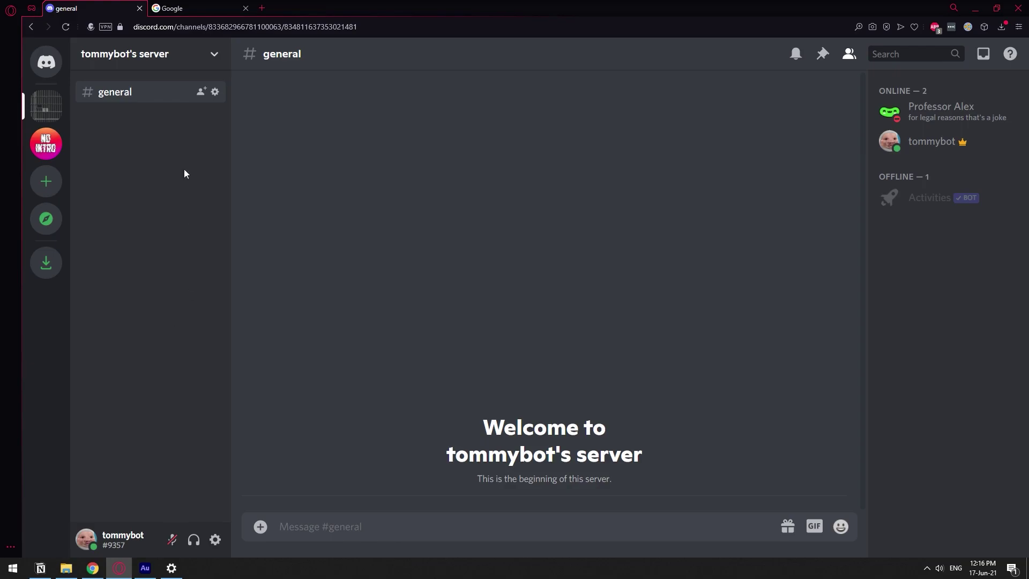
# Step: Search the web for yagpdb and open the YAGPDB website
pyautogui.click(207, 7)
pyautogui.write('t')
pyautogui.press('BackSpace')
pyautogui.write('yagpd')
pyautogui.press('Return')
pyautogui.click(148, 200)
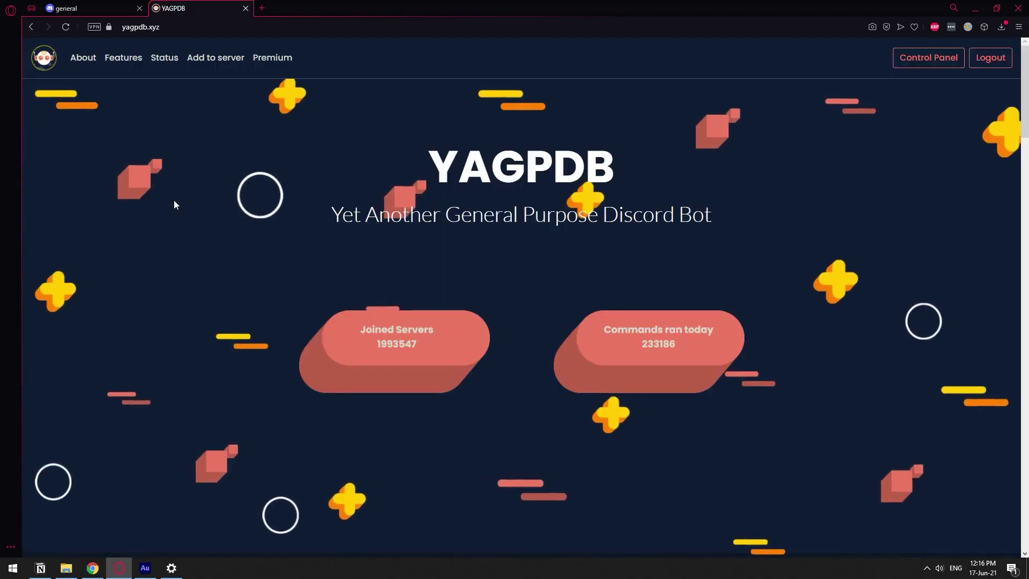
# Step: Open the bot's control panel and authorize YAGPDB.xyz with all requested permissions on the Discord server
pyautogui.click(926, 60)
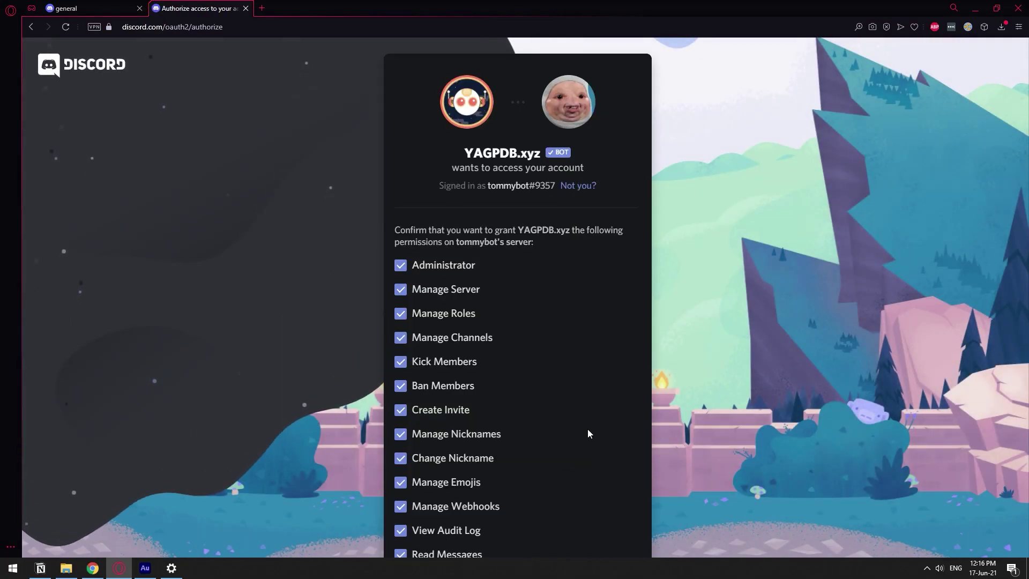
pyautogui.scroll(-5, 587, 428)
pyautogui.click(614, 524)
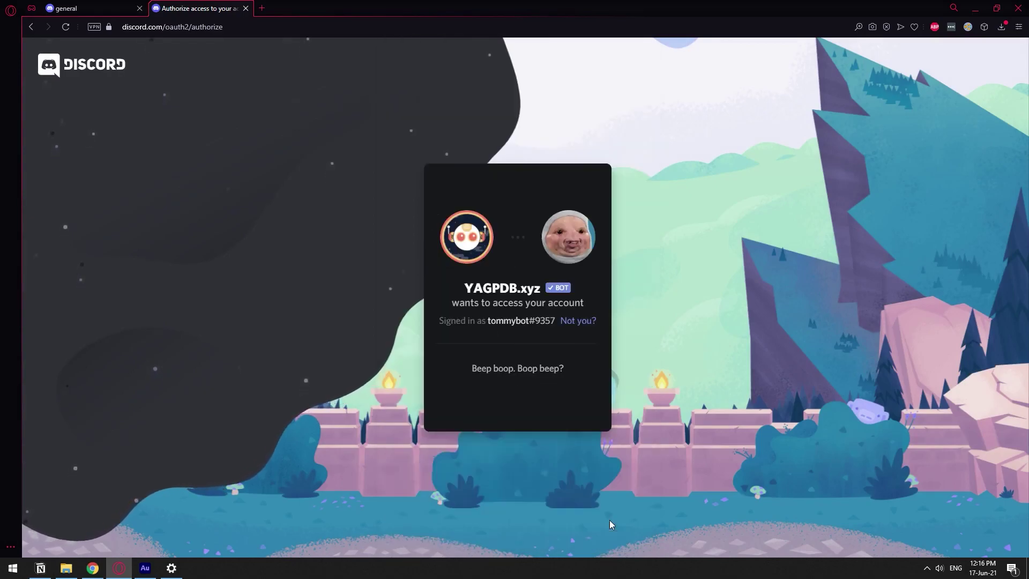
pyautogui.click(437, 387)
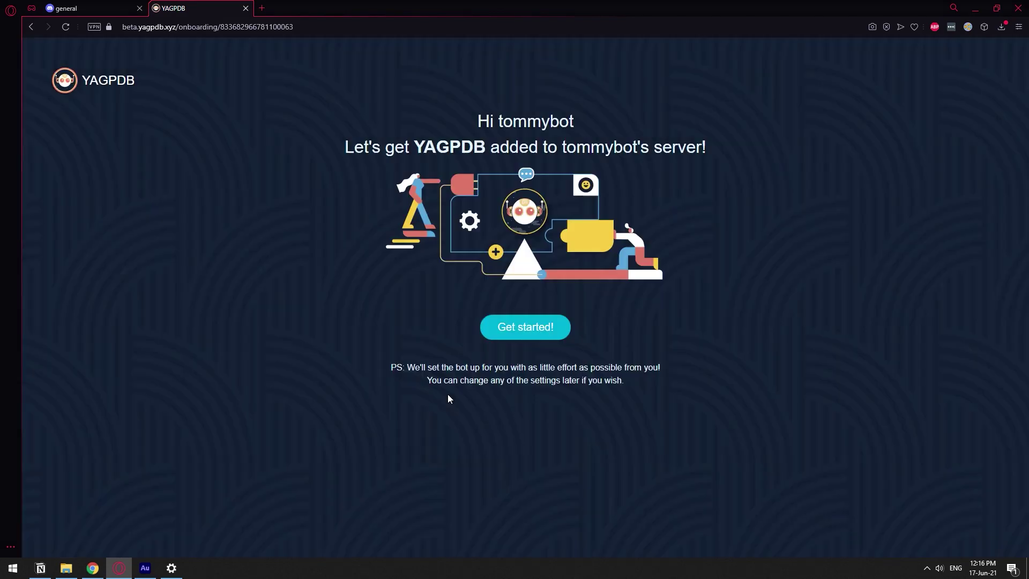
# Step: Go through the YAGPDB onboarding to its end and continue to the server's control panel
pyautogui.click(551, 328)
pyautogui.click(757, 537)
pyautogui.click(758, 539)
pyautogui.click(759, 538)
pyautogui.click(758, 538)
pyautogui.click(759, 538)
pyautogui.click(758, 539)
pyautogui.click(496, 515)
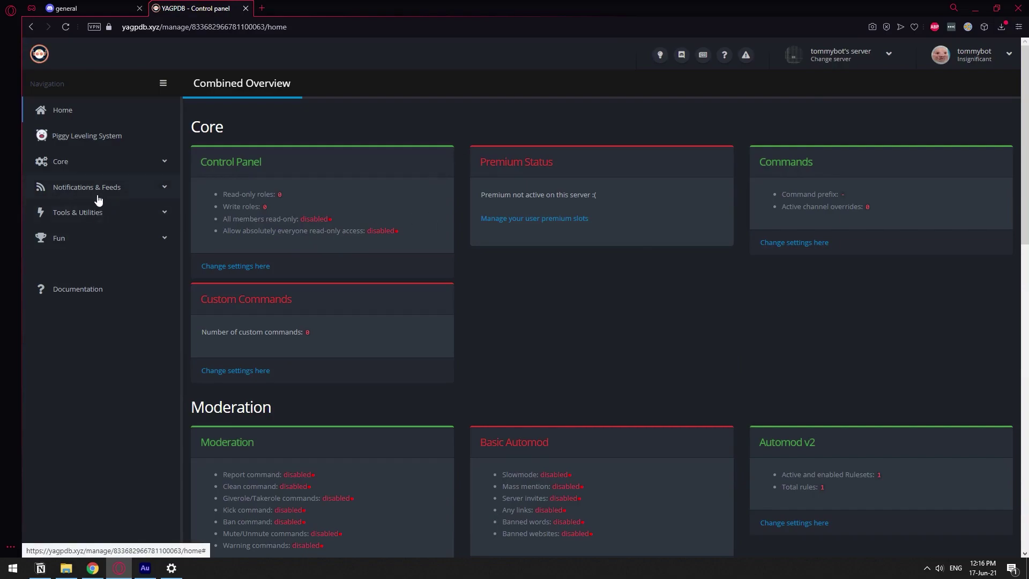
# Step: Open the Role Commands settings and name a new group SuperHeroRoles
pyautogui.click(96, 213)
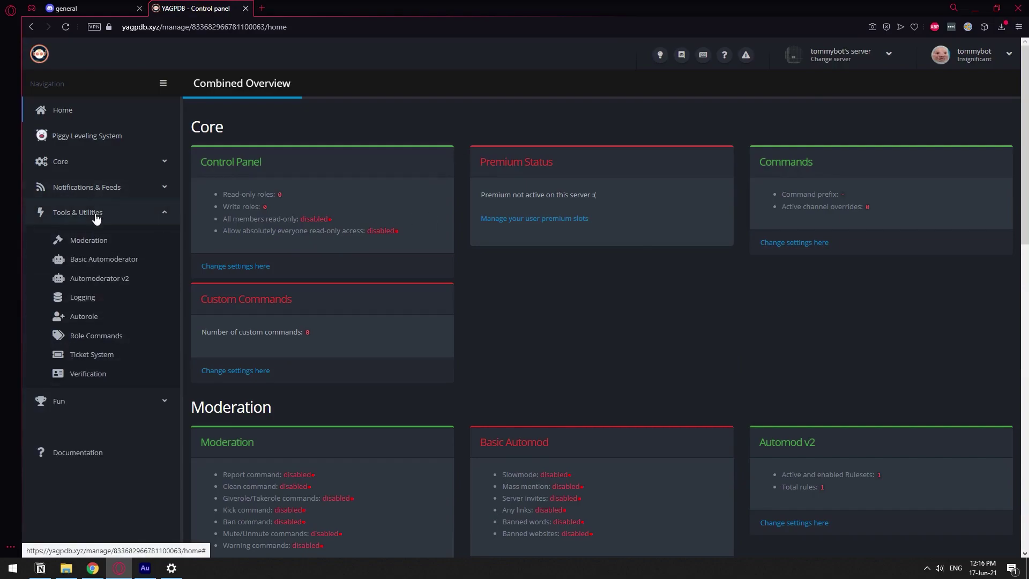
pyautogui.click(85, 338)
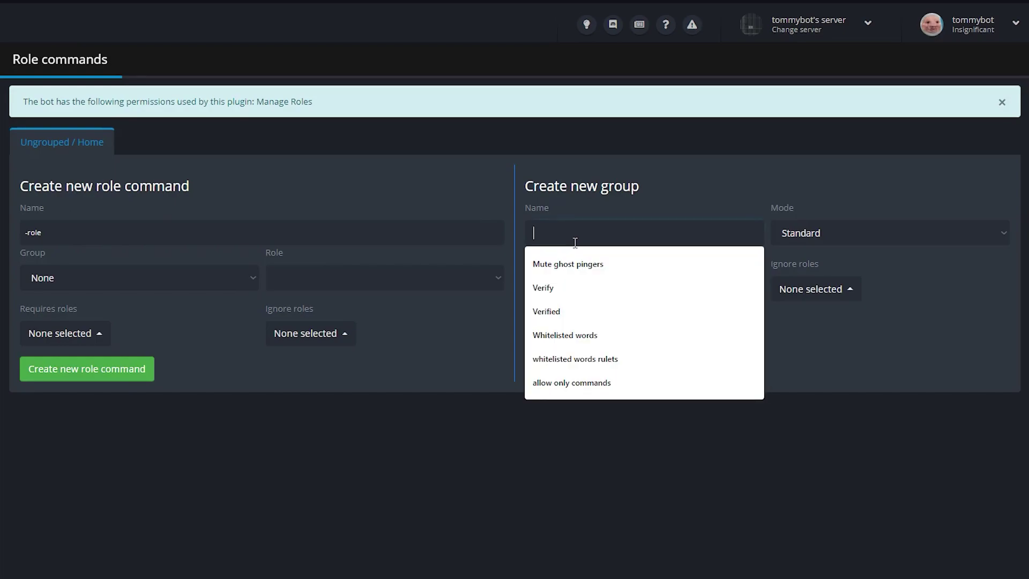
pyautogui.write('SuperHeroesRoles')
pyautogui.click(576, 242)
pyautogui.write('e')
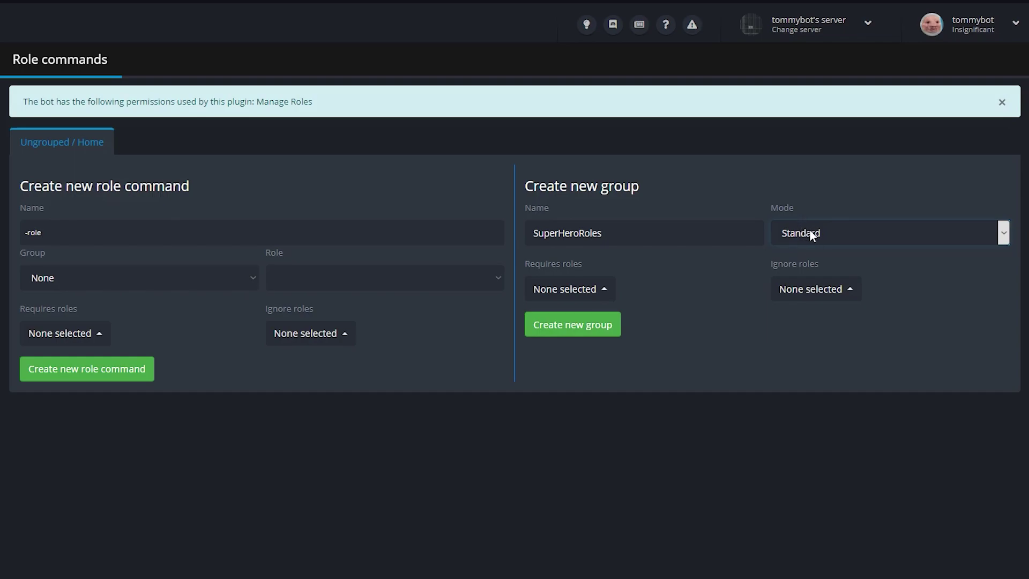
# Step: Try the Multiple mode for the new group and set the mode back to Standard
pyautogui.click(812, 233)
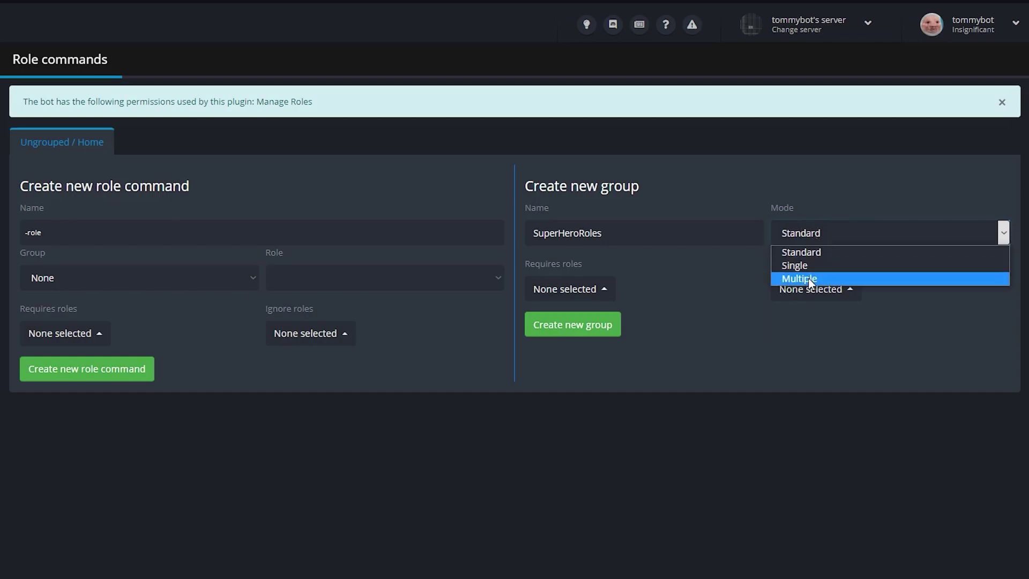
pyautogui.click(808, 277)
pyautogui.press('Tab')
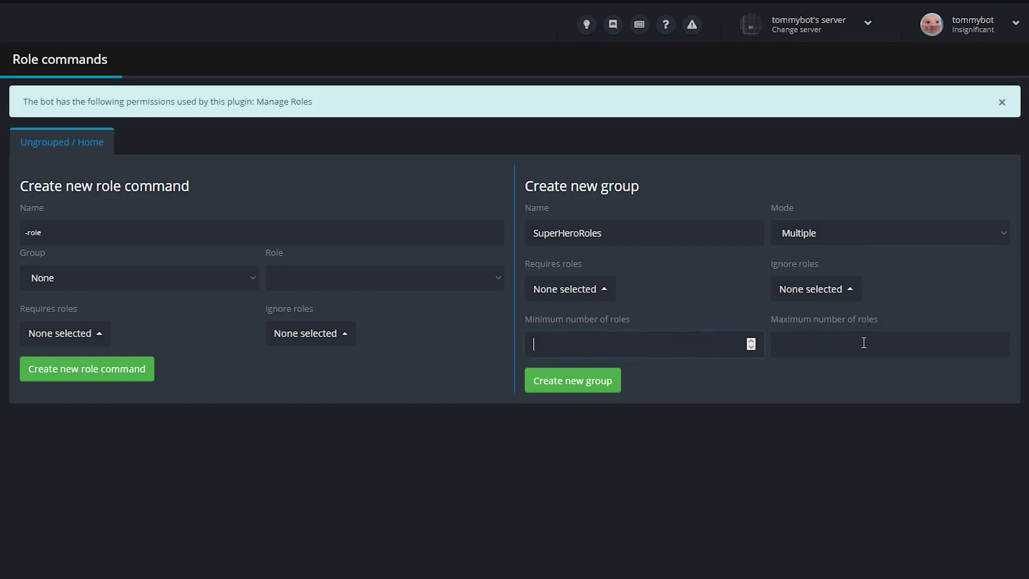
pyautogui.click(799, 230)
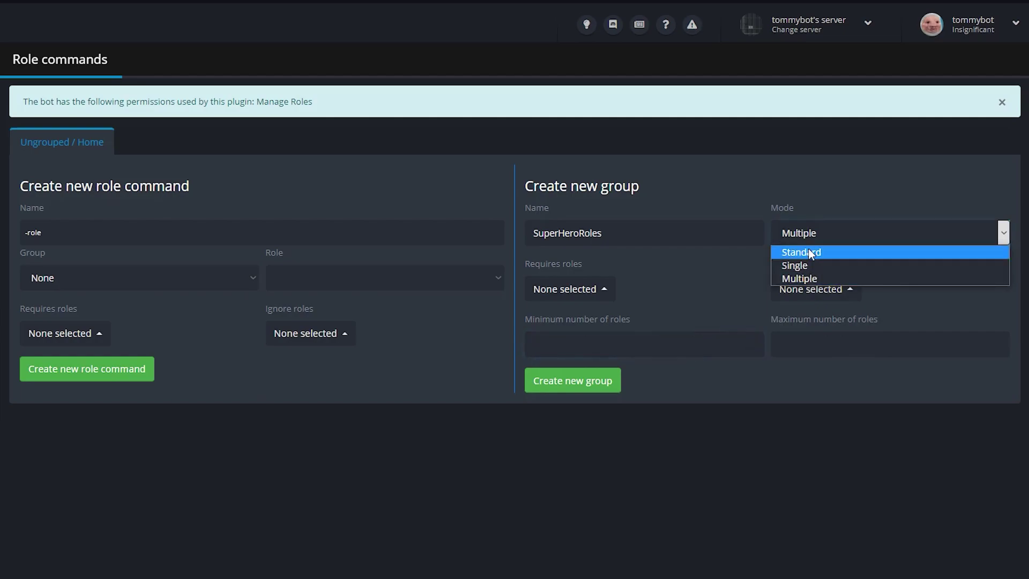
pyautogui.click(810, 253)
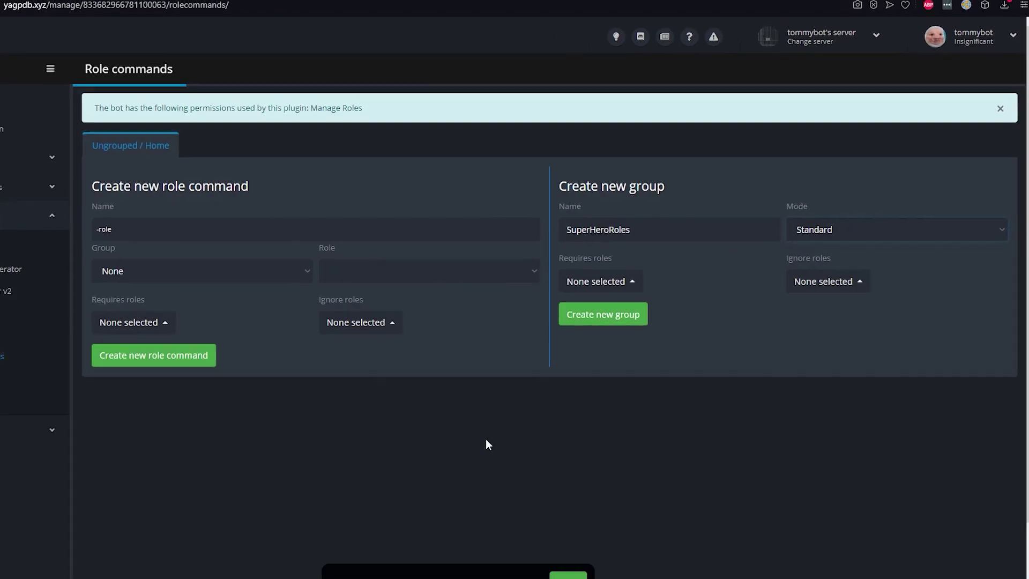
# Step: Create the SuperHeroRoles group and display its own role command settings
pyautogui.click(616, 534)
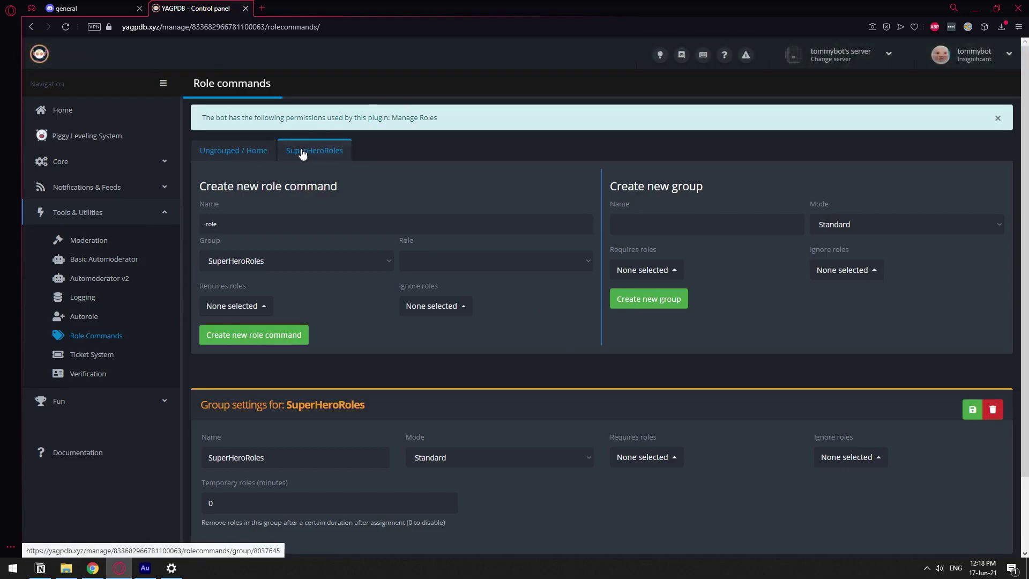
pyautogui.click(234, 153)
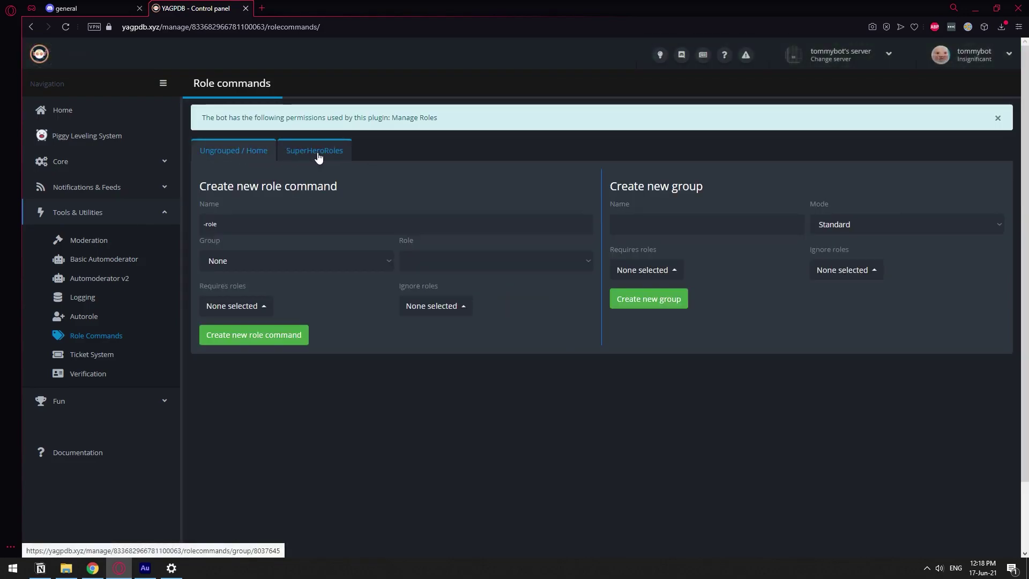
pyautogui.click(318, 155)
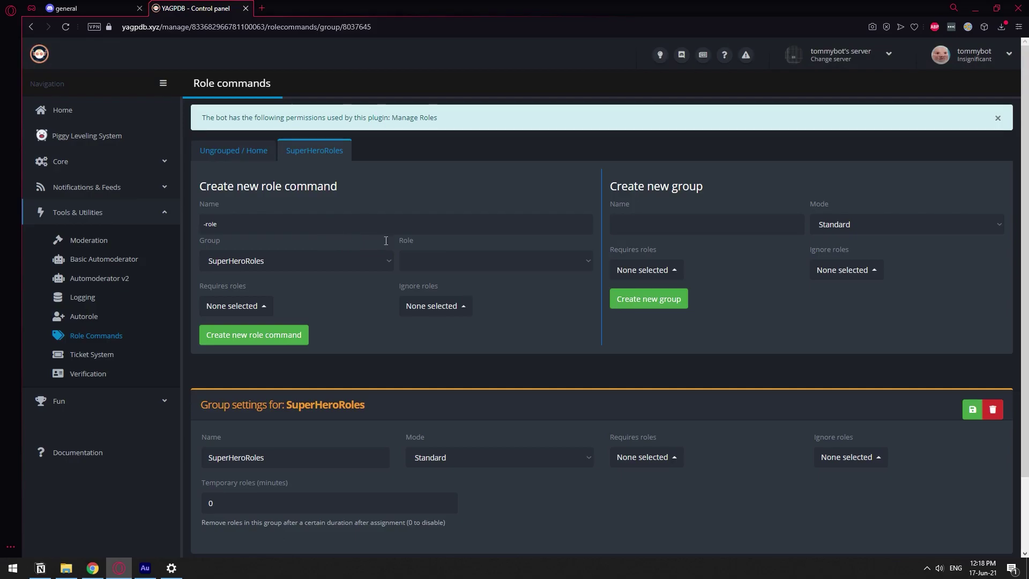
# Step: Switch to Discord and open the role list in the server's settings
pyautogui.click(110, 8)
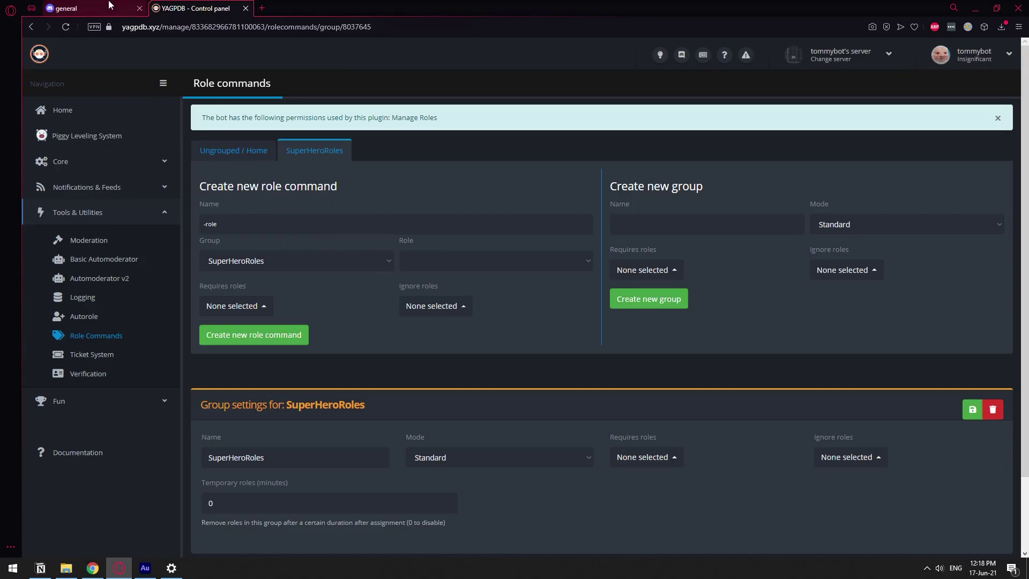
pyautogui.click(215, 57)
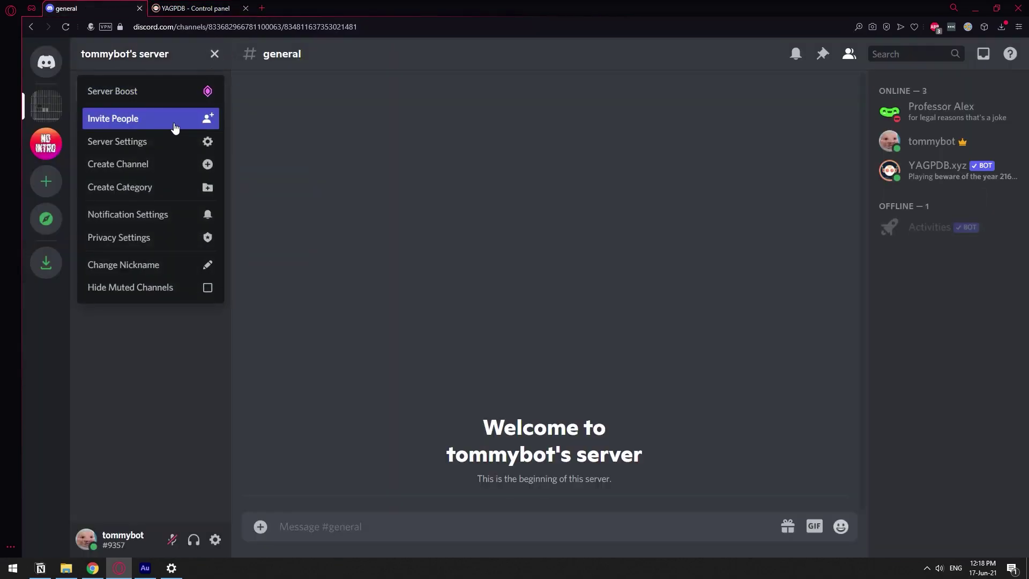
pyautogui.click(171, 138)
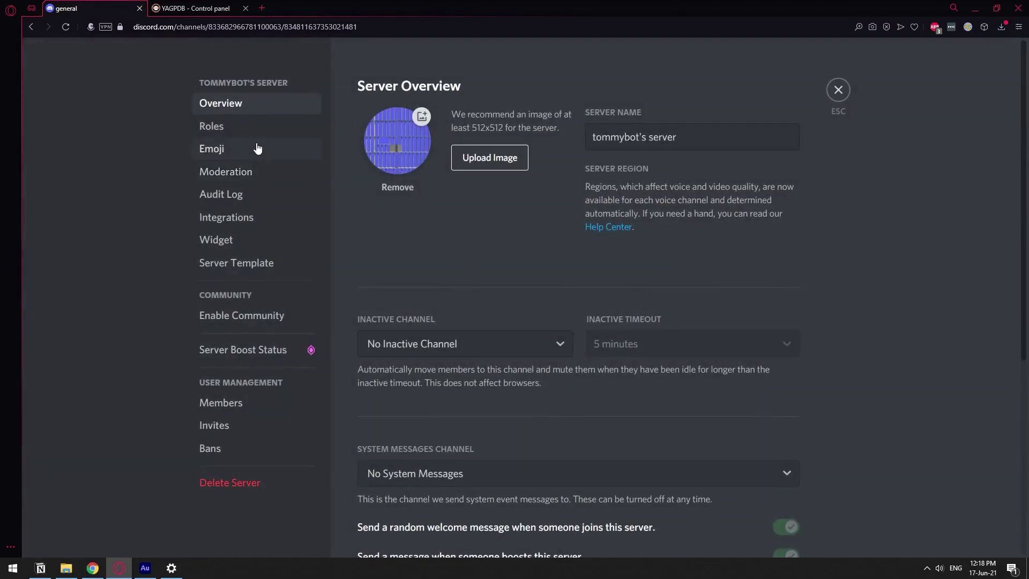
pyautogui.click(251, 129)
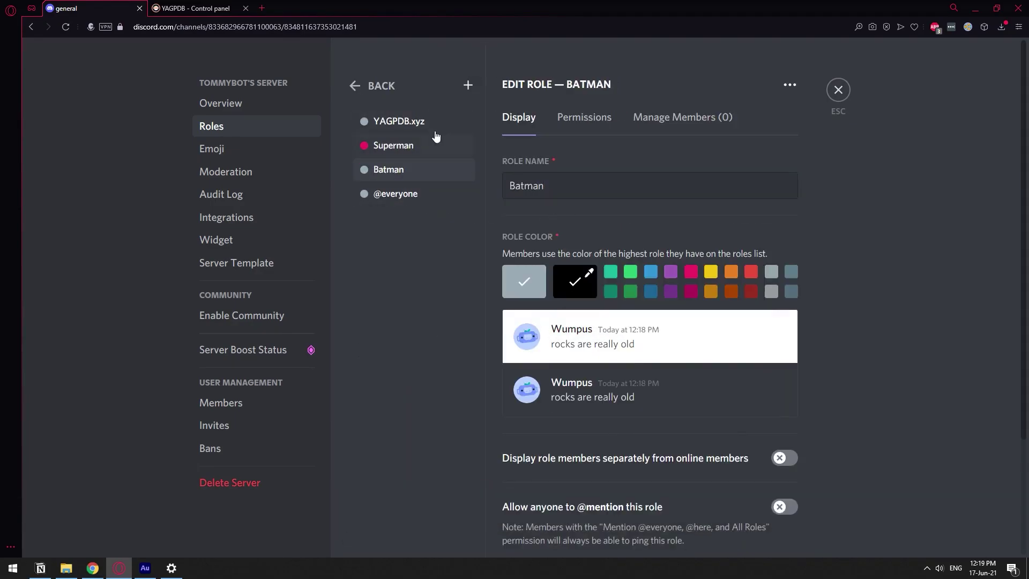
# Step: Create a role named Flash with a custom red colour and save it
pyautogui.click(467, 85)
pyautogui.write('Flash')
pyautogui.click(574, 282)
pyautogui.click(768, 527)
# Step: Change the Superman role's colour to a custom blue and save the change
pyautogui.click(393, 146)
pyautogui.click(575, 281)
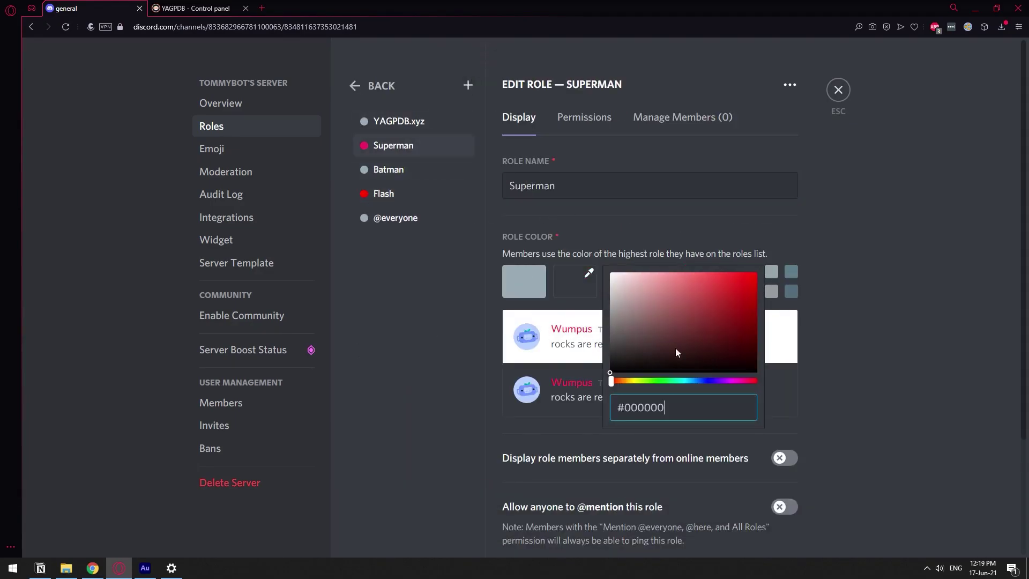
pyautogui.click(712, 295)
pyautogui.click(767, 526)
# Step: Create a role named Aquaman with the bright green preset colour and save it
pyautogui.click(468, 85)
pyautogui.write('Aquaman')
pyautogui.click(630, 272)
pyautogui.click(767, 527)
# Step: Create a role named Wonder Woman with the light purple preset colour and save it
pyautogui.click(468, 86)
pyautogui.write('Wonder Woman')
pyautogui.click(670, 271)
pyautogui.click(767, 527)
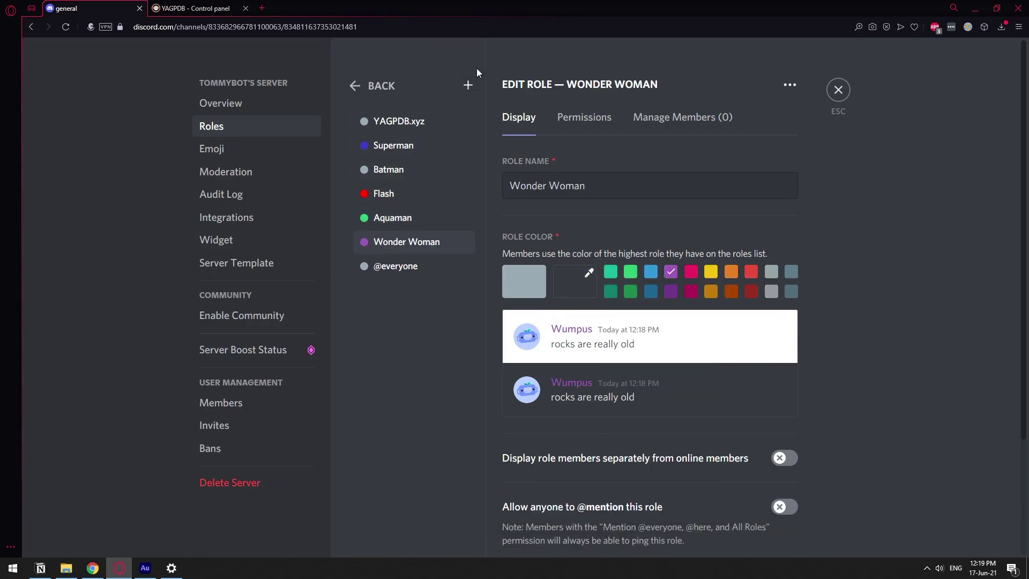
# Step: Create a role named My Name is Jeff with the dark orange preset colour and save it
pyautogui.click(468, 86)
pyautogui.write('My Name is Jeff')
pyautogui.click(731, 291)
pyautogui.click(768, 527)
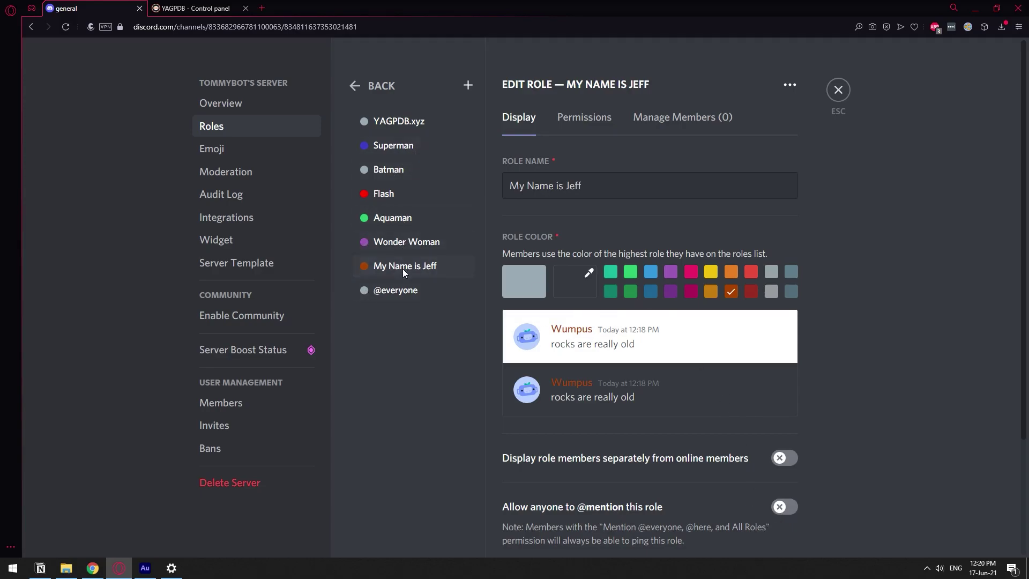
# Step: Change the Batman role's colour to a custom near-black, save it and leave the server settings
pyautogui.click(411, 179)
pyautogui.click(575, 283)
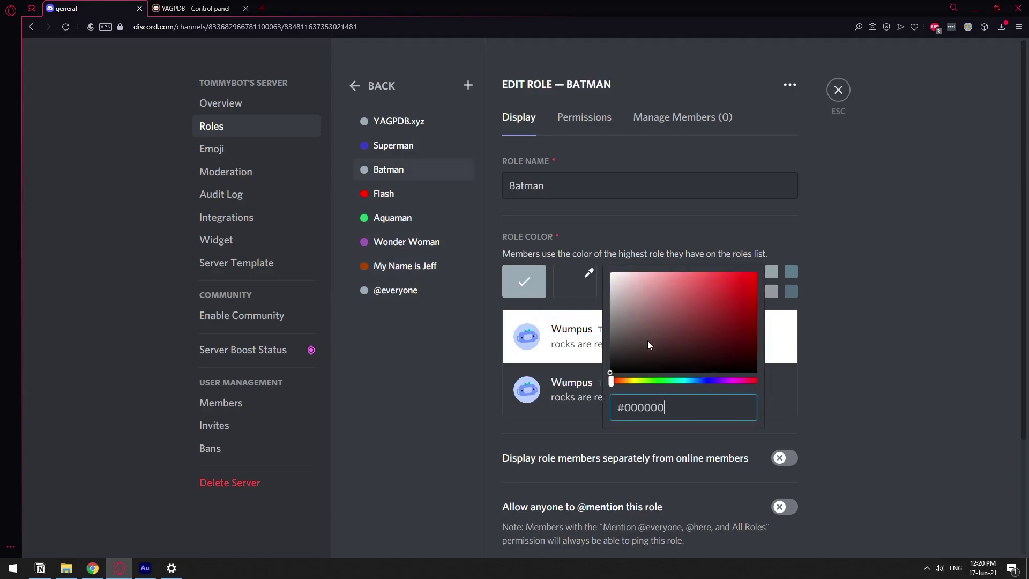
pyautogui.click(617, 366)
pyautogui.moveTo(617, 369); pyautogui.dragTo(621, 376)
pyautogui.click(767, 525)
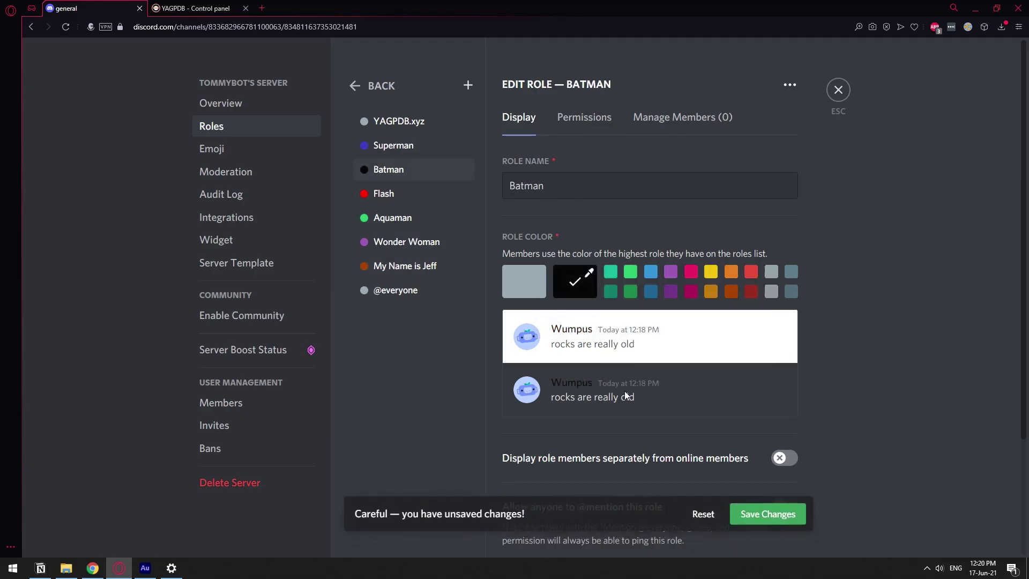
pyautogui.click(838, 90)
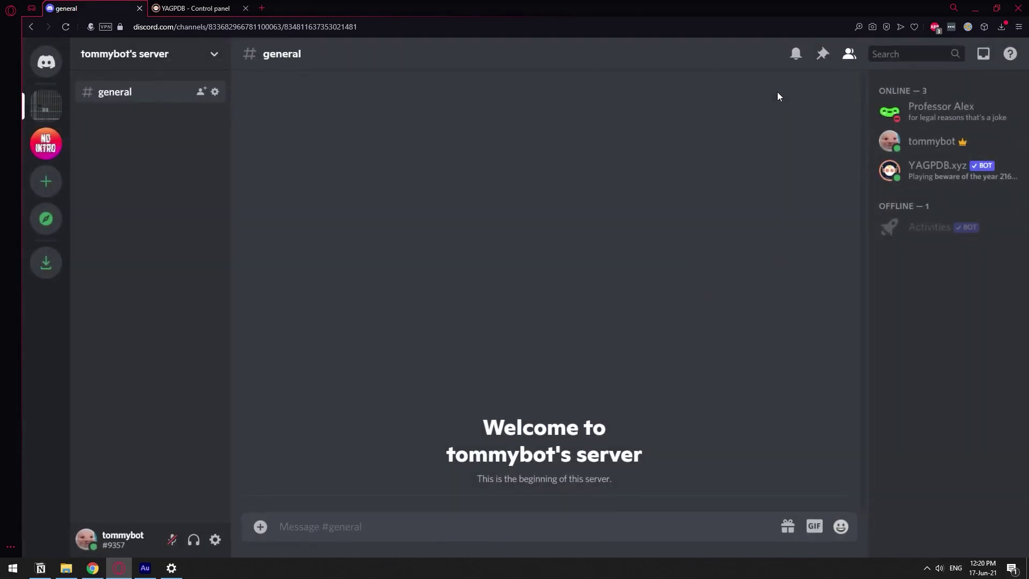
# Step: Switch back to the YAGPDB control panel, reload the SuperHeroRoles page and view the selectable roles
pyautogui.click(194, 8)
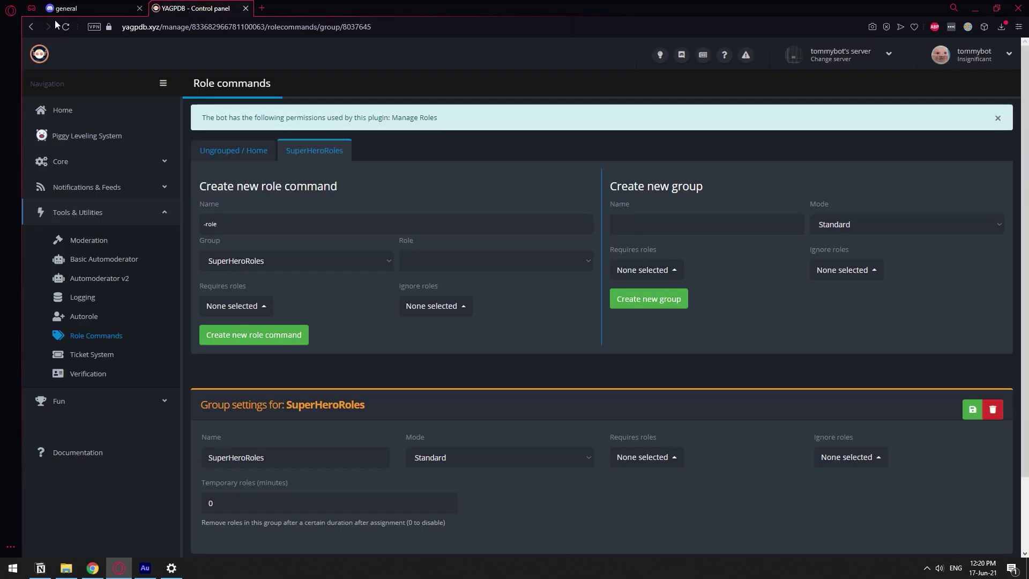
pyautogui.click(65, 26)
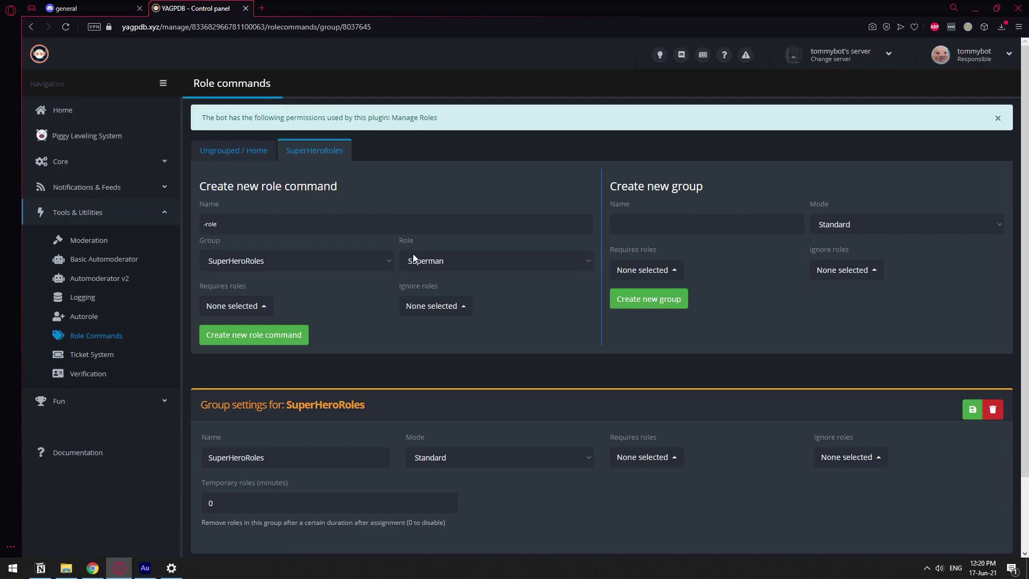
pyautogui.click(443, 261)
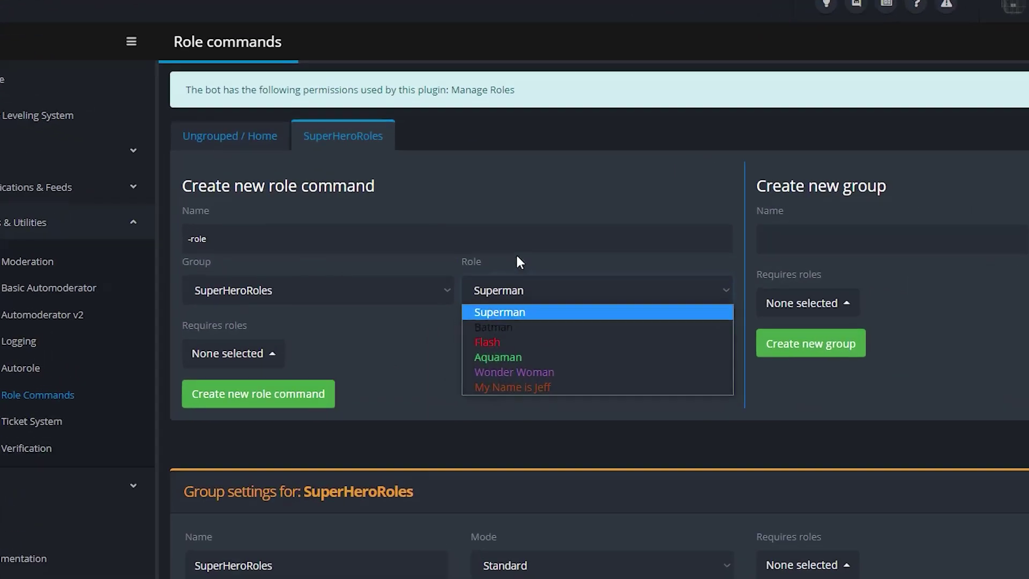
pyautogui.click(351, 227)
pyautogui.moveTo(211, 187); pyautogui.dragTo(406, 192)
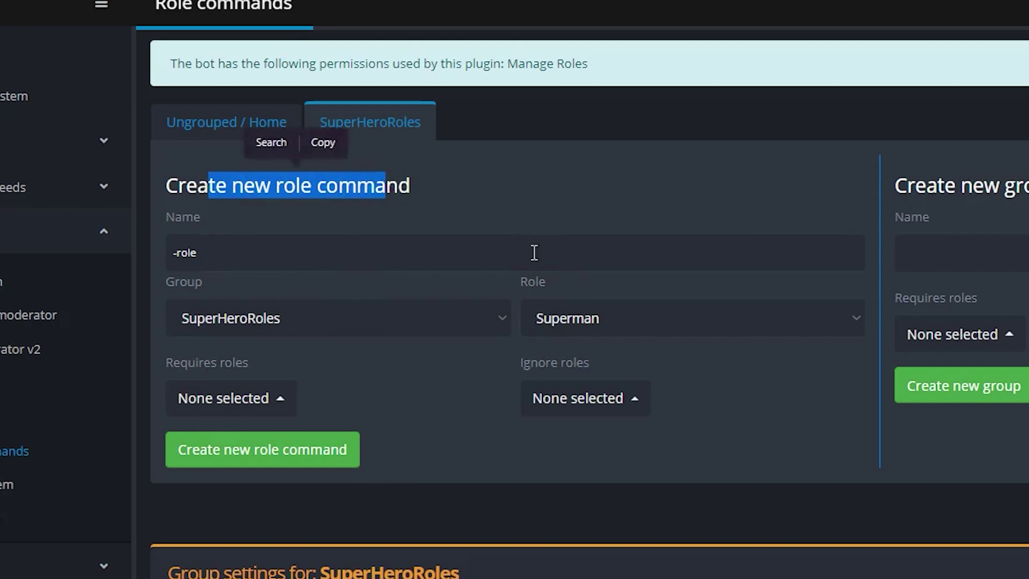
pyautogui.click(364, 265)
pyautogui.click(573, 322)
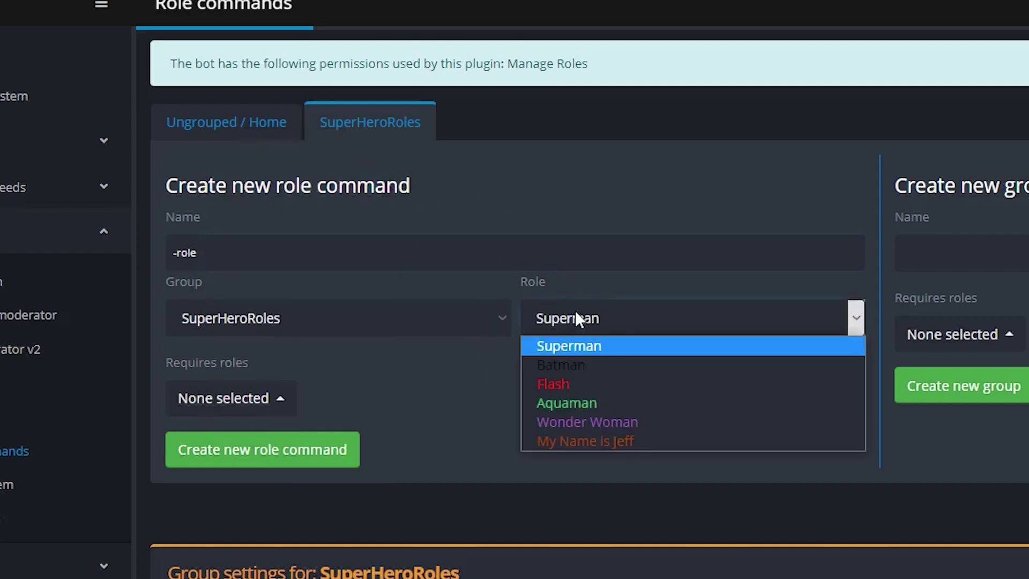
# Step: Create a role command named Superman in the SuperHeroRoles group that assigns the Superman role
pyautogui.click(493, 257)
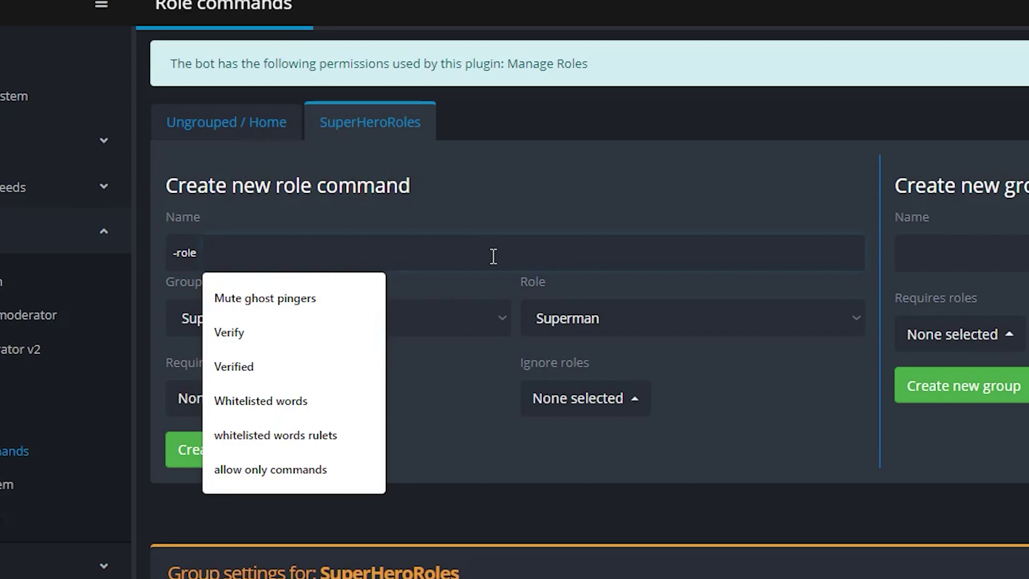
pyautogui.write('Superman')
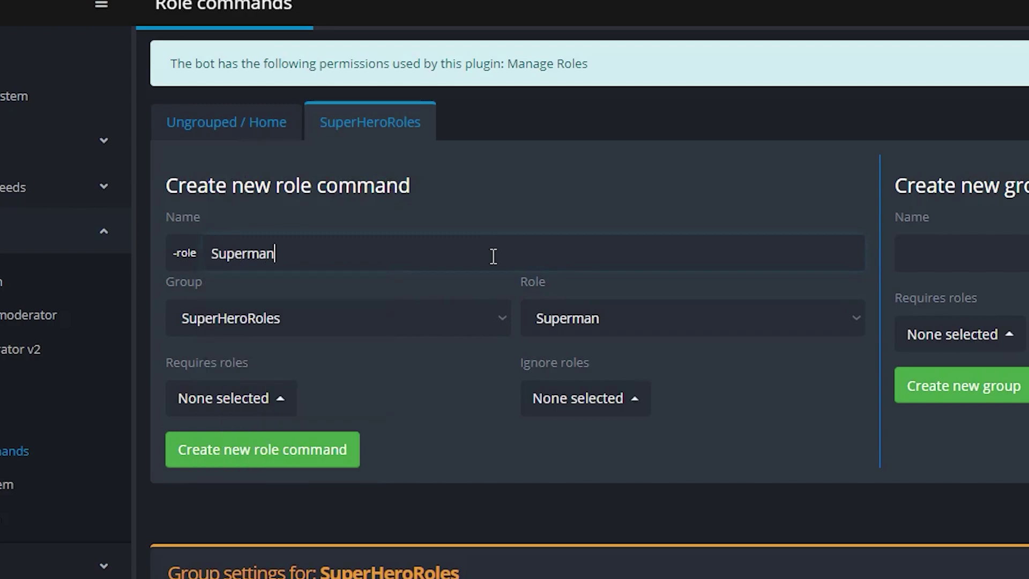
pyautogui.click(571, 319)
pyautogui.click(586, 343)
pyautogui.click(281, 462)
# Step: Create a role command named Batman in the SuperHeroRoles group that assigns the Batman role
pyautogui.press('Down')
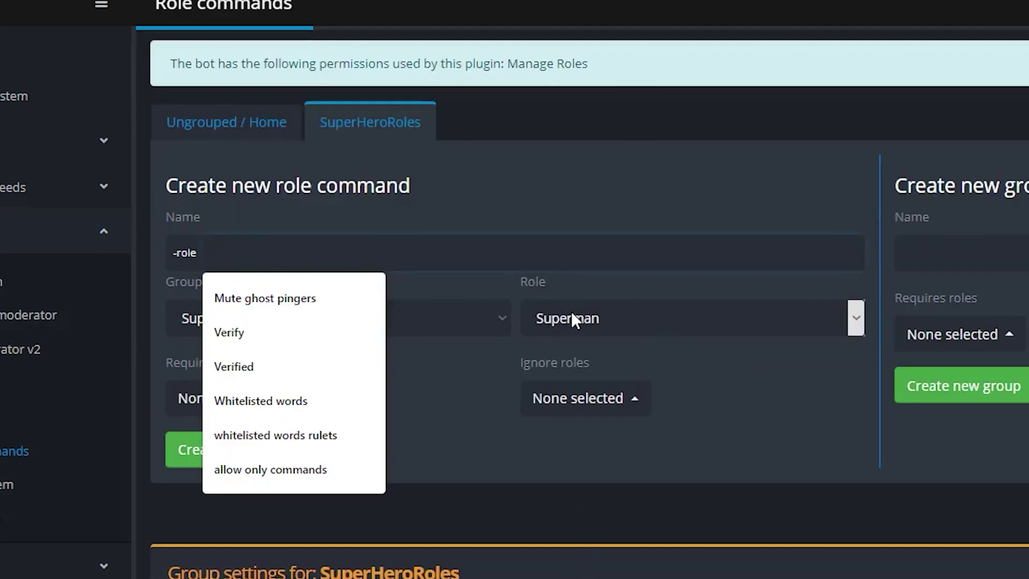
pyautogui.write('Batman')
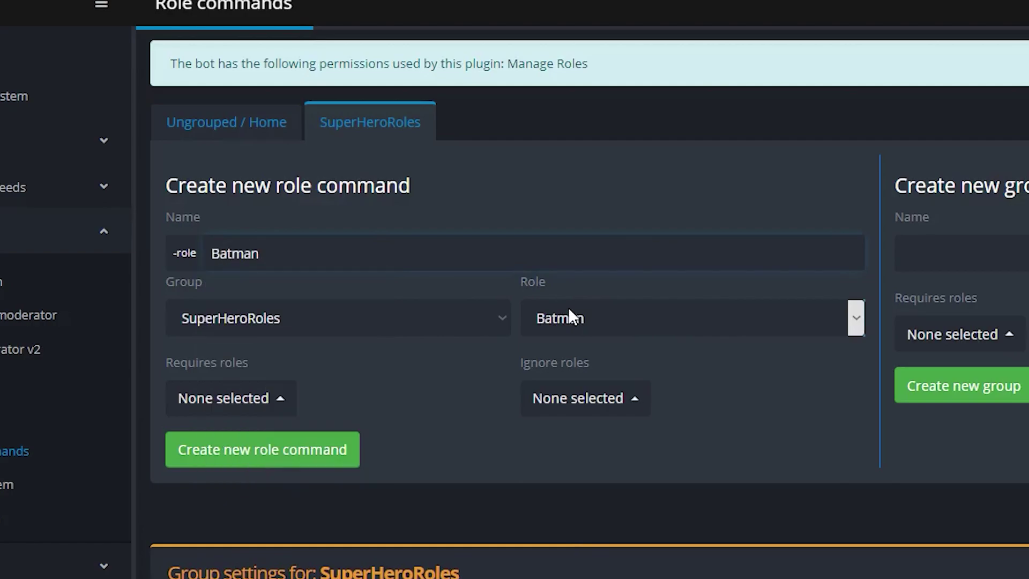
pyautogui.click(569, 307)
pyautogui.click(589, 364)
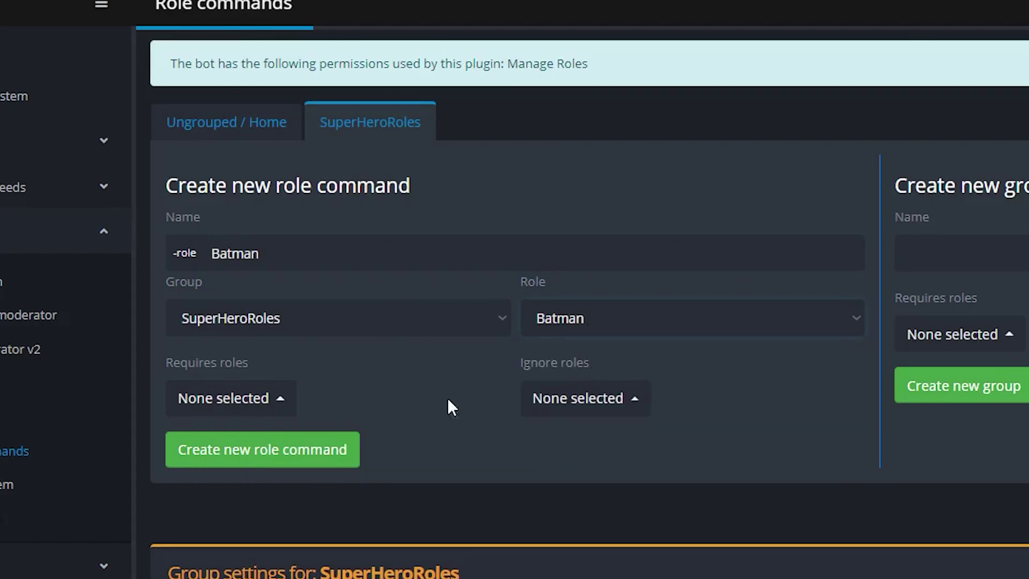
pyautogui.click(329, 464)
# Step: Create a role command named Flash in the SuperHeroRoles group that assigns the Flash role
pyautogui.click(590, 316)
pyautogui.click(593, 381)
pyautogui.click(169, 221)
pyautogui.write('Flash')
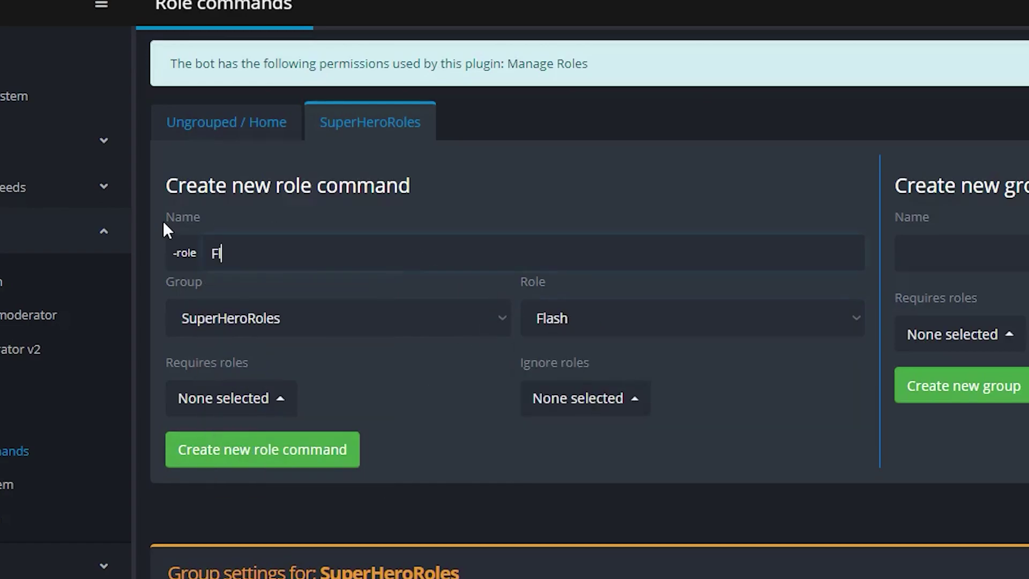
pyautogui.press('Return')
# Step: Create a role command named Wonder Woman in the SuperHeroRoles group that assigns the Wonder Woman role
pyautogui.click(558, 319)
pyautogui.click(595, 420)
pyautogui.click(434, 257)
pyautogui.write('Wonder Woman')
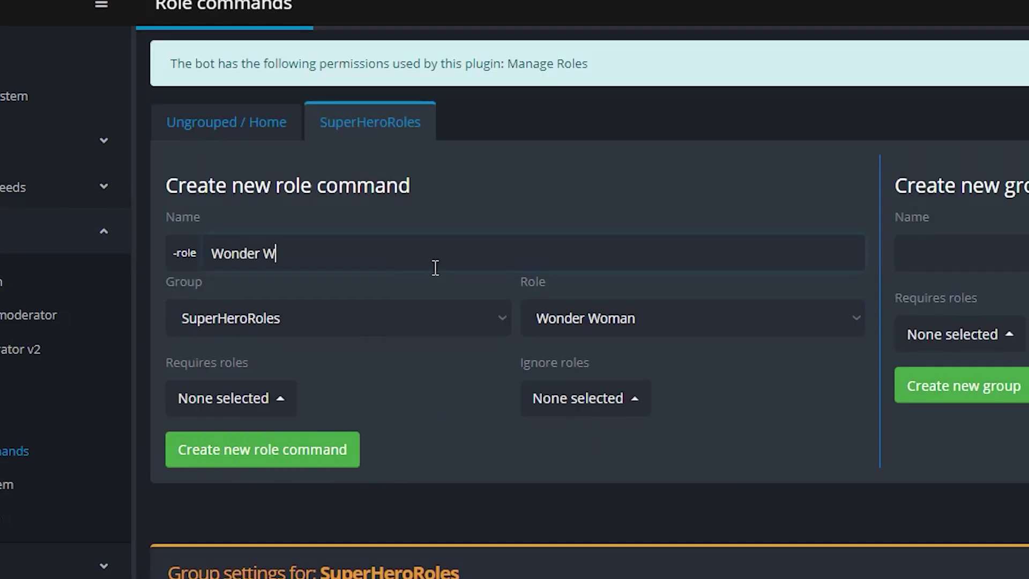
pyautogui.press('Return')
# Step: Create a role command named Jeff in the SuperHeroRoles group that assigns the My Name is Jeff role
pyautogui.click(536, 253)
pyautogui.write('Jeff')
pyautogui.click(589, 319)
pyautogui.click(581, 444)
pyautogui.press('Return')
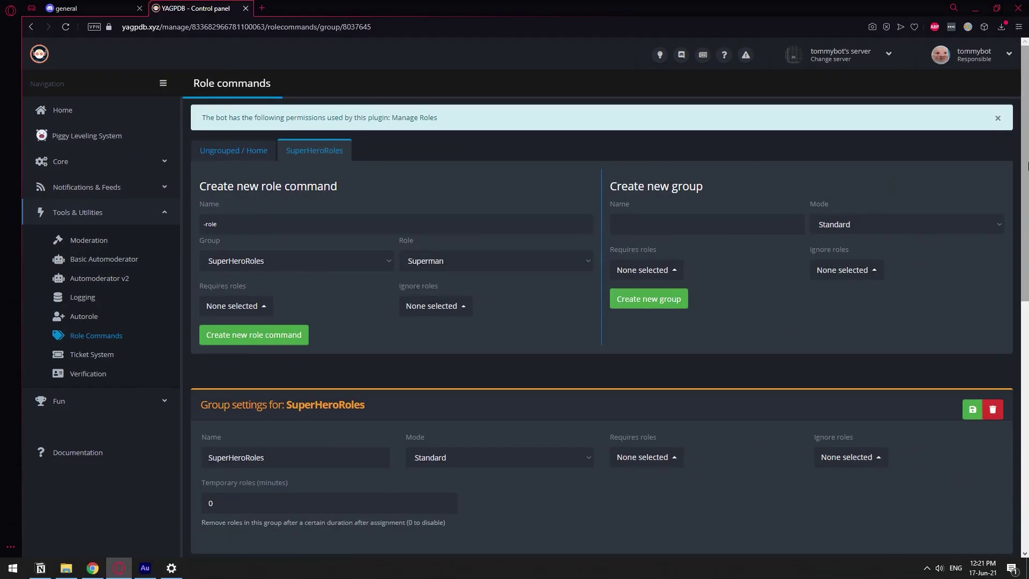
# Step: Reorder the group's role commands by moving Wonder Woman and Flash above Jeff
pyautogui.moveTo(1027, 166); pyautogui.dragTo(1028, 317)
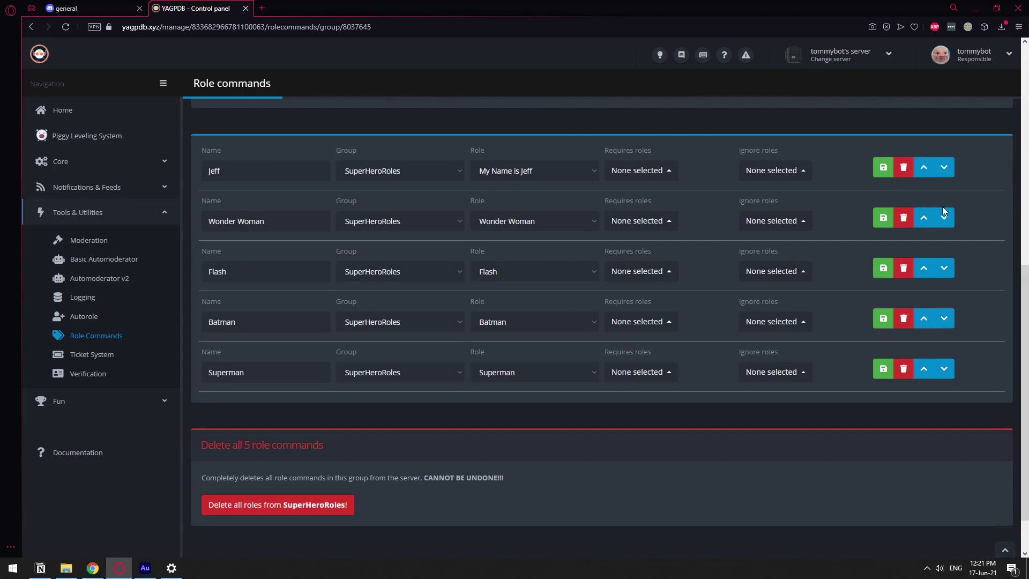
pyautogui.click(923, 217)
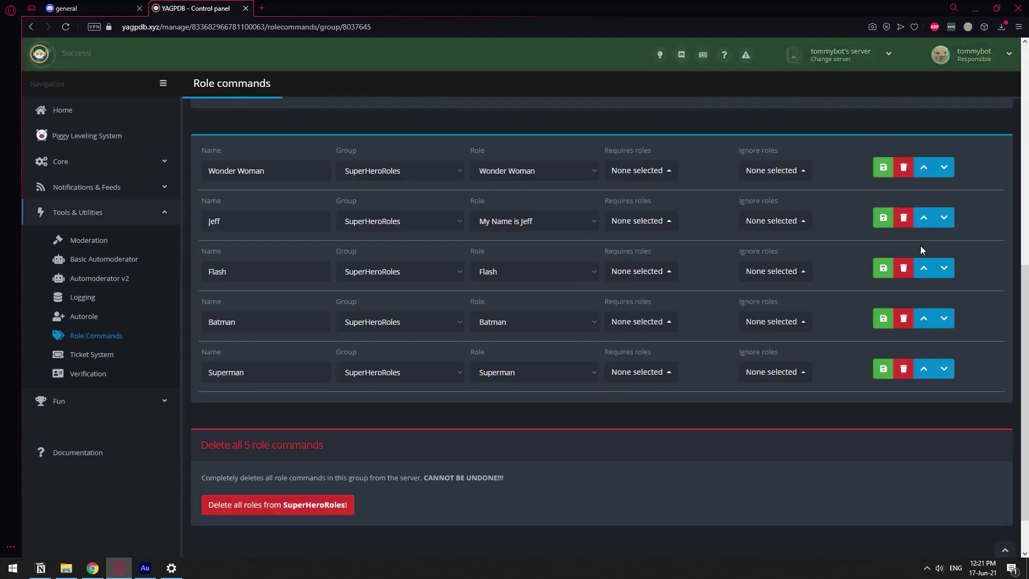
pyautogui.click(924, 270)
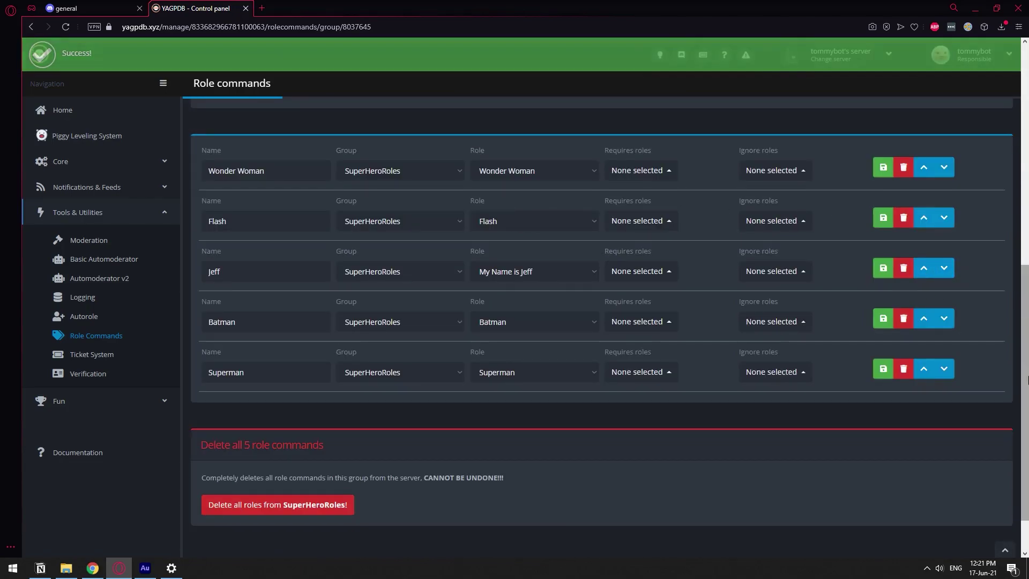
# Step: Switch to Discord and post the message "Select your superhero" in the general channel
pyautogui.scroll(5, 313, 124)
pyautogui.click(80, 8)
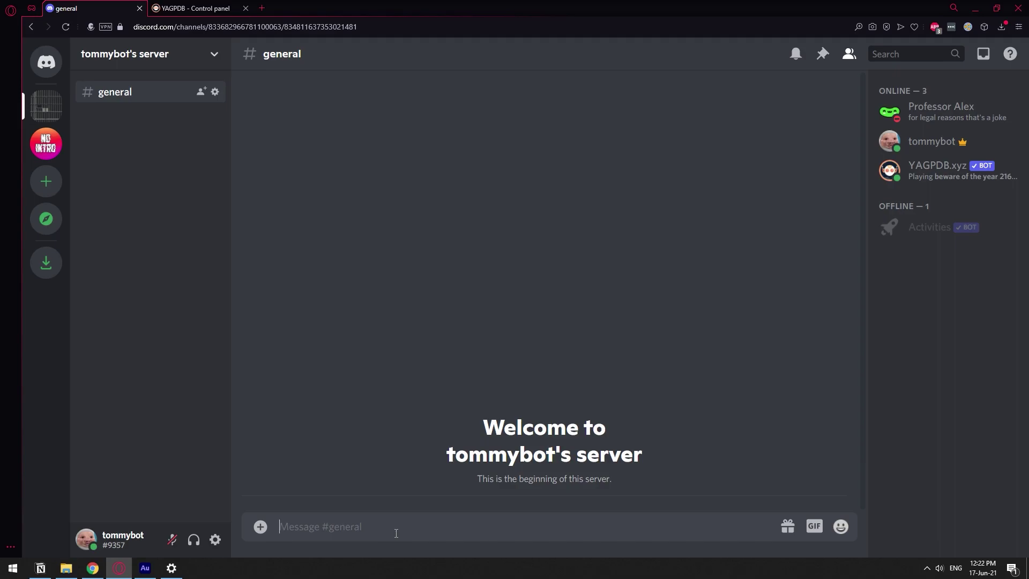
pyautogui.write('Select')
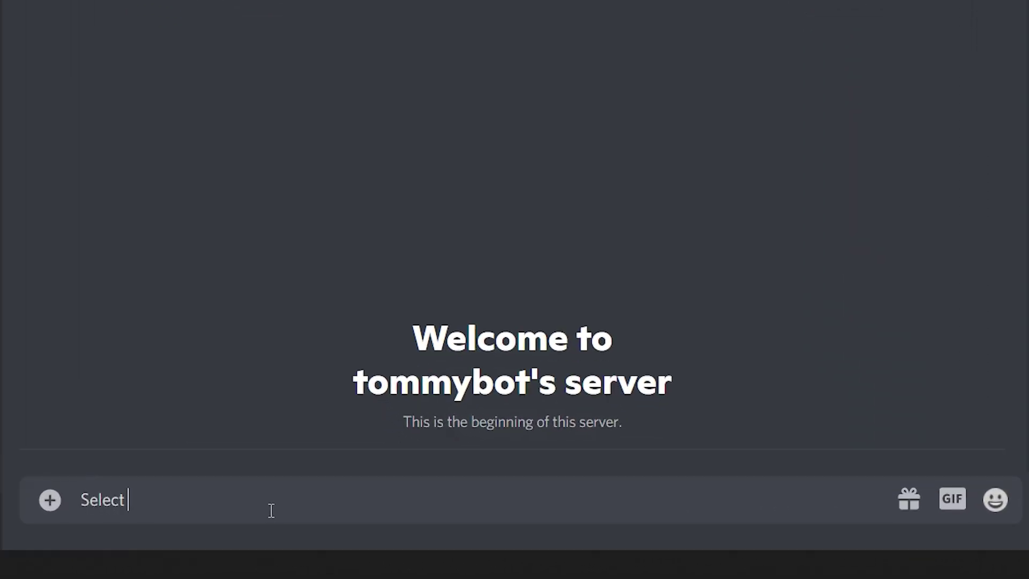
pyautogui.write('your superhero')
pyautogui.press('Return')
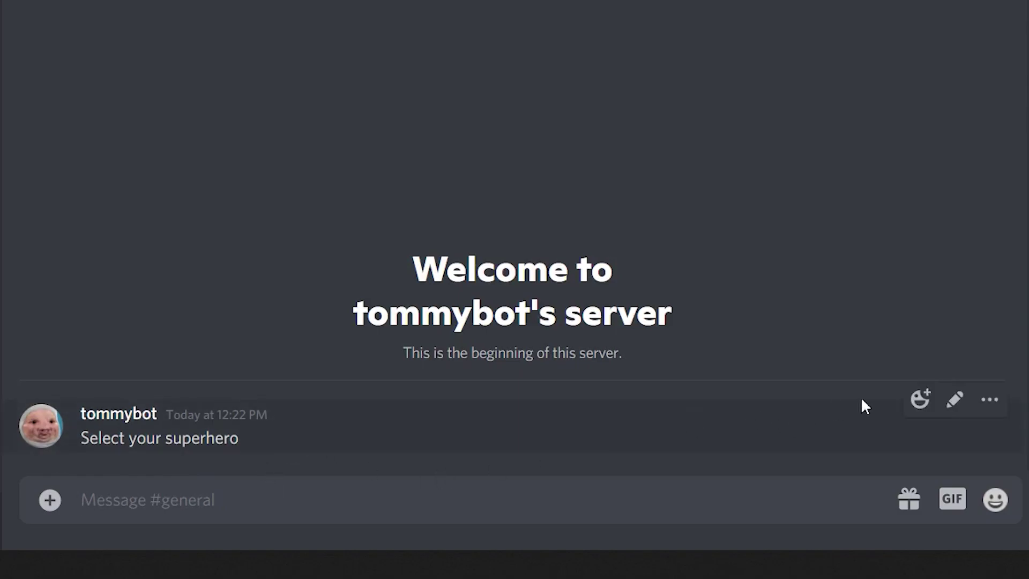
# Step: Copy the ID of the "Select your superhero" message
pyautogui.click(1000, 407)
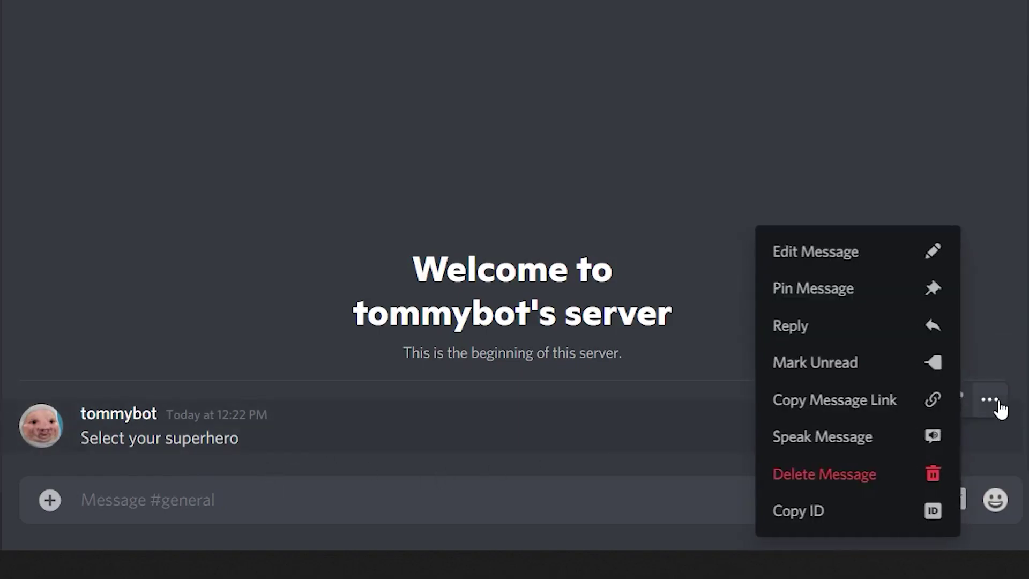
pyautogui.click(823, 513)
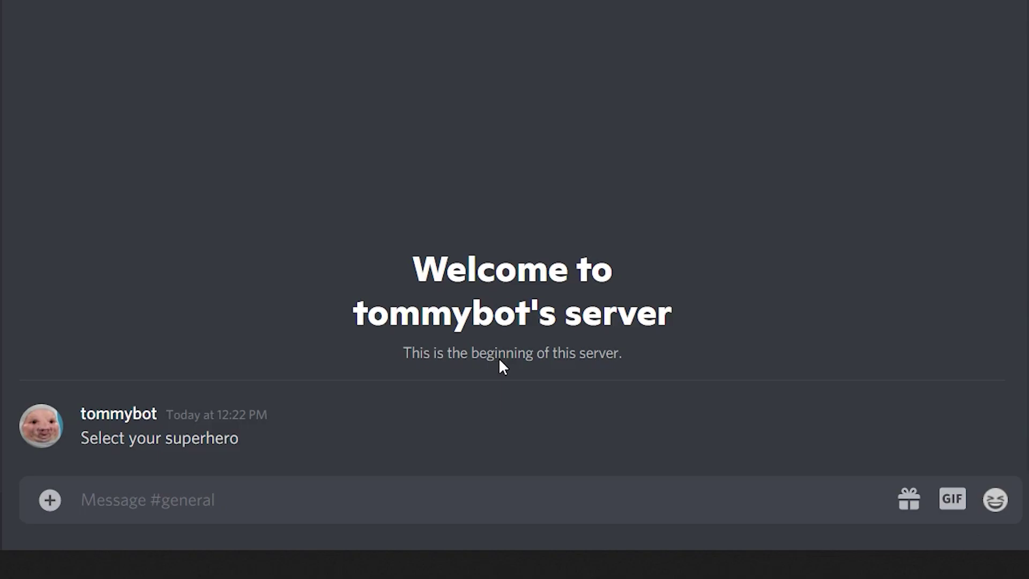
pyautogui.click(1002, 406)
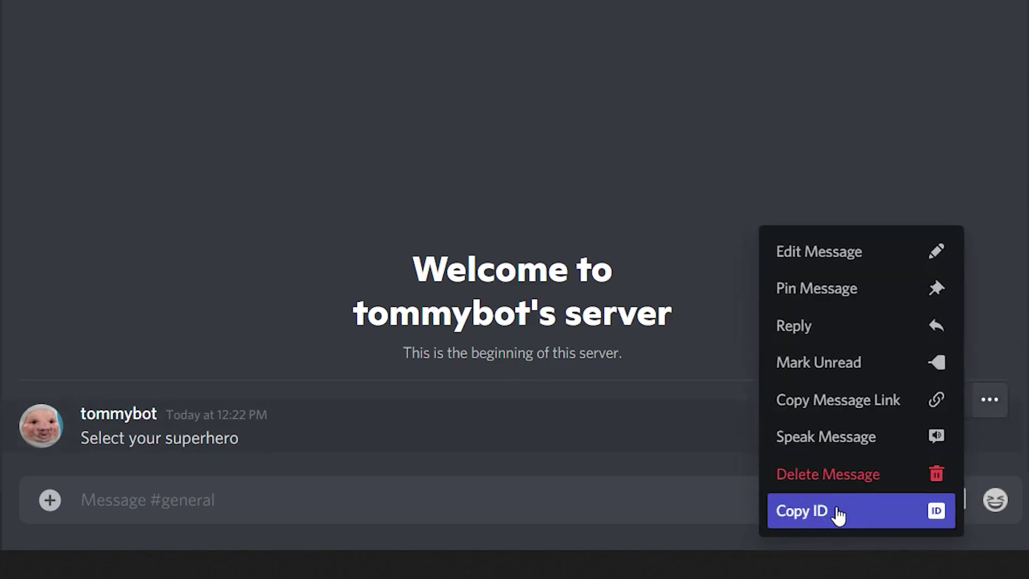
pyautogui.click(838, 515)
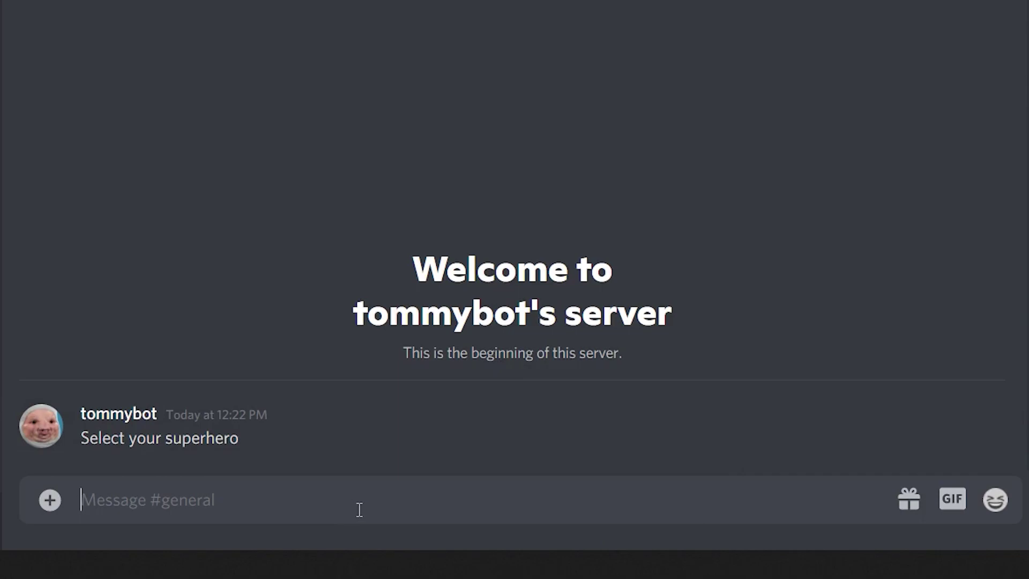
# Step: Send the command -rolemenu create SuperHeroRoles -m with the copied message ID and the -nodm flag, checking the group name in the YAGPDB control panel
pyautogui.write('-rolemenu ')
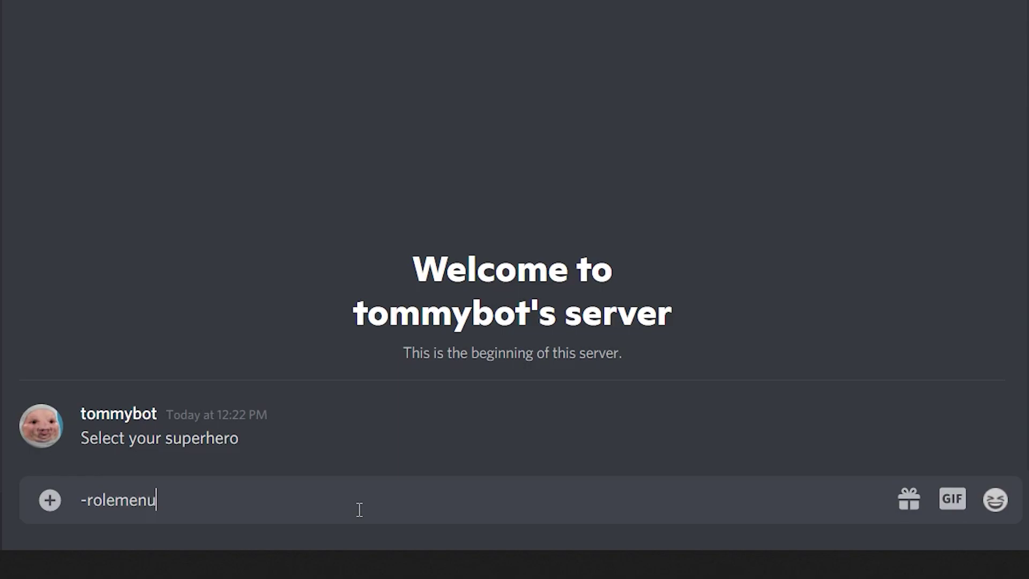
pyautogui.write('create')
pyautogui.click(217, 7)
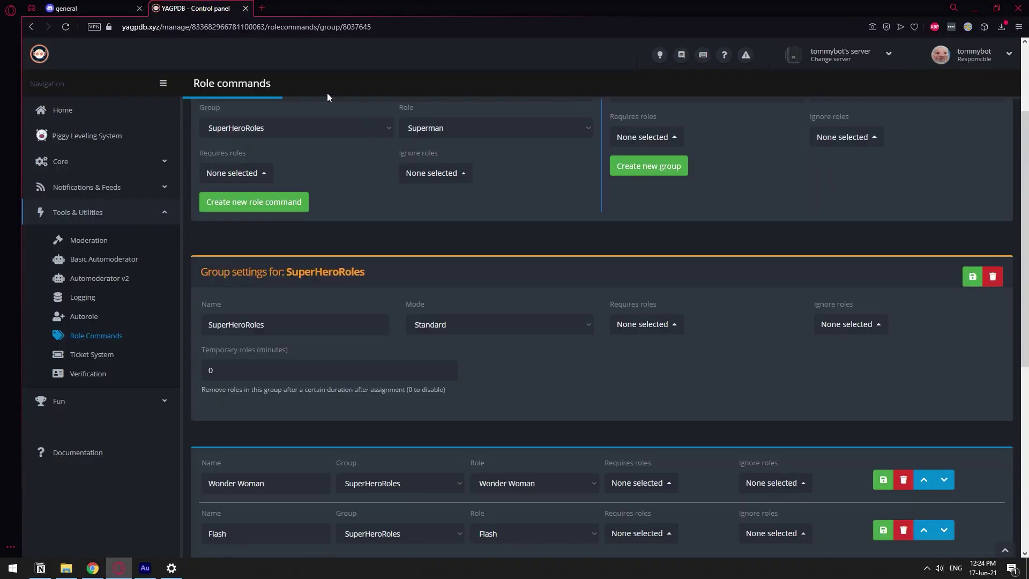
pyautogui.scroll(3, 309, 190)
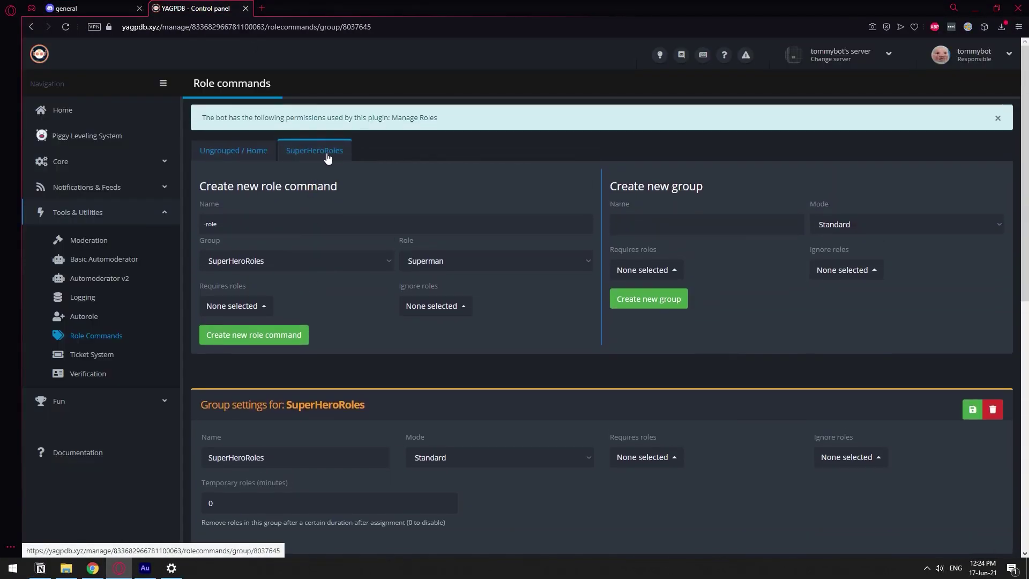
pyautogui.click(88, 8)
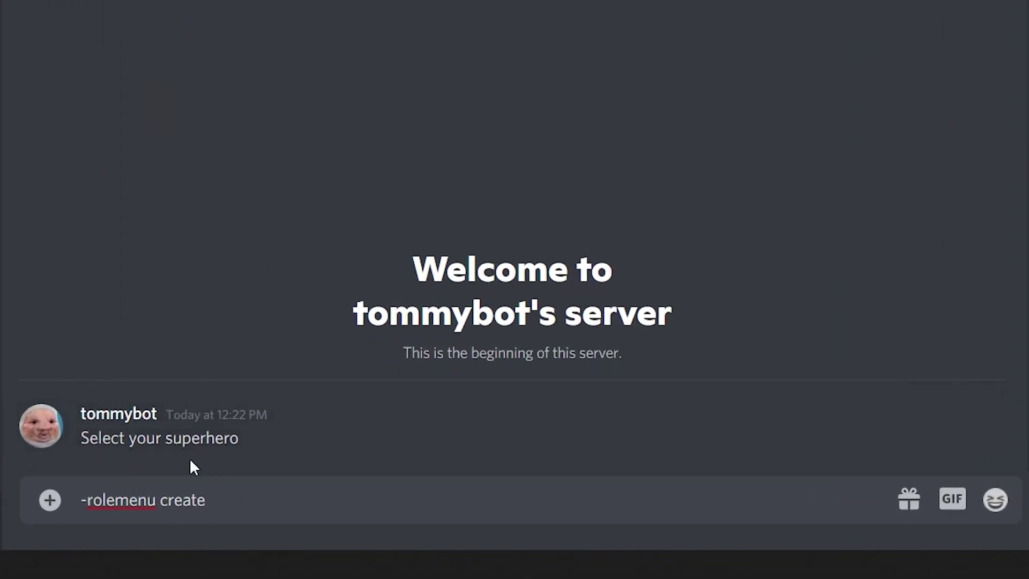
pyautogui.write('SuperHero')
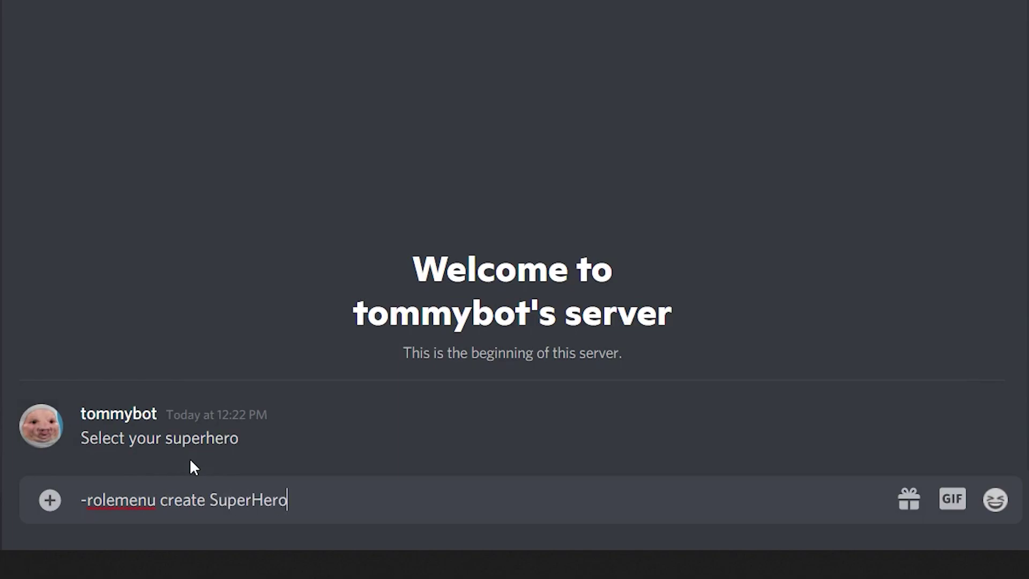
pyautogui.write('Roles -m')
pyautogui.rightClick(389, 509)
pyautogui.click(490, 321)
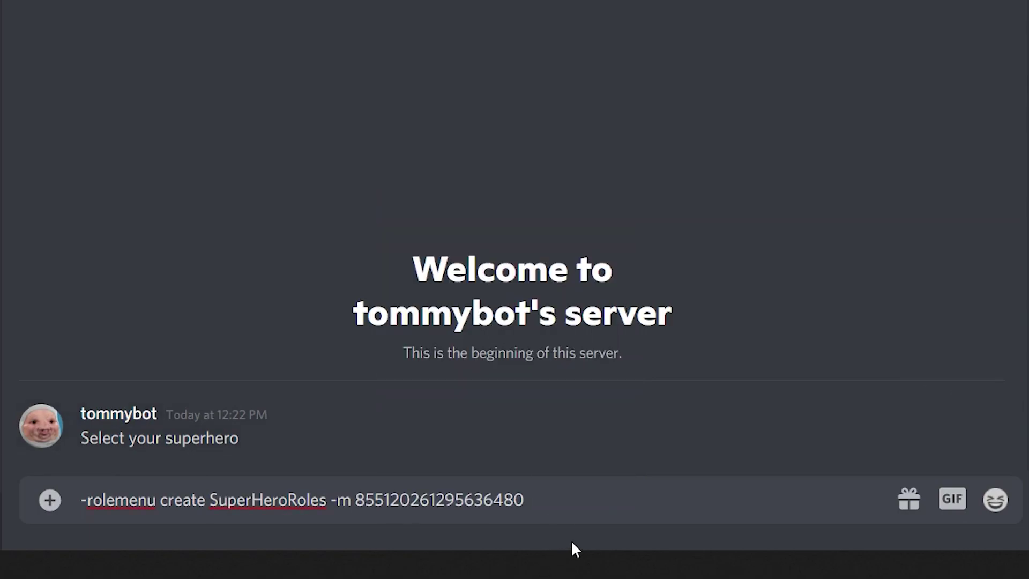
pyautogui.write('-nodm')
pyautogui.press('Return')
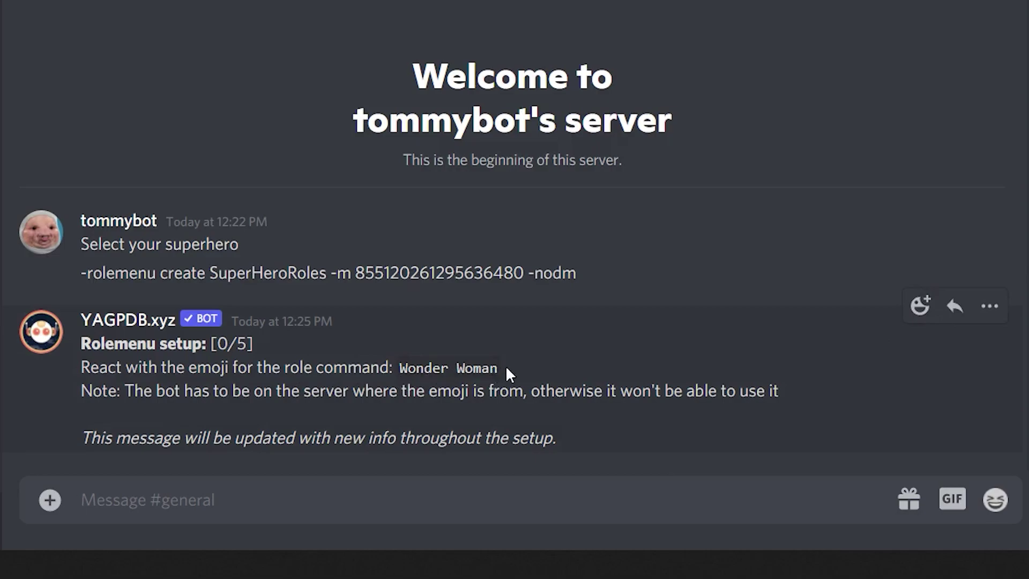
# Step: React to the bot's setup message with the woman emoji for Wonder Woman and the lightning cloud emoji for Flash
pyautogui.click(919, 307)
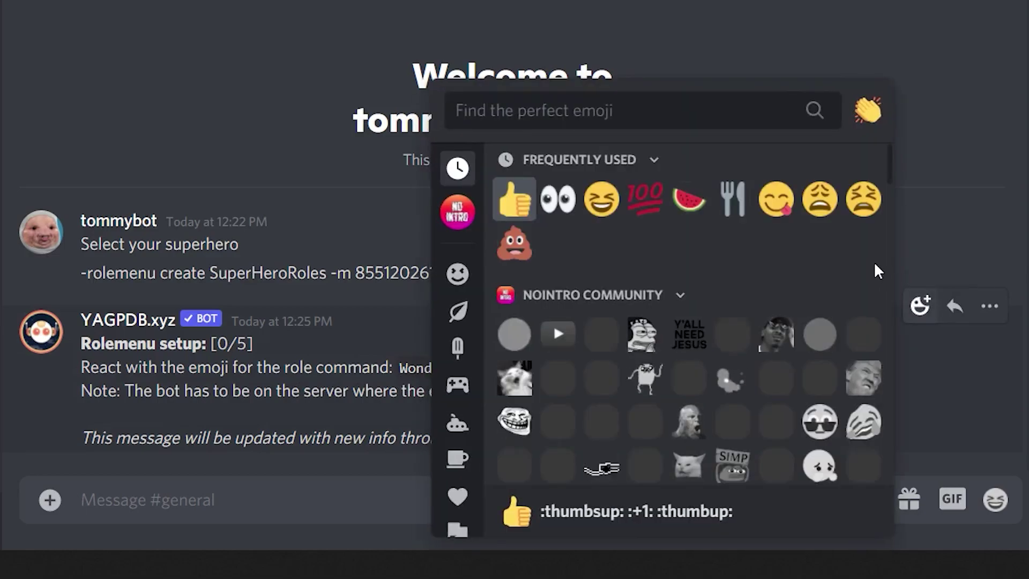
pyautogui.write('woman')
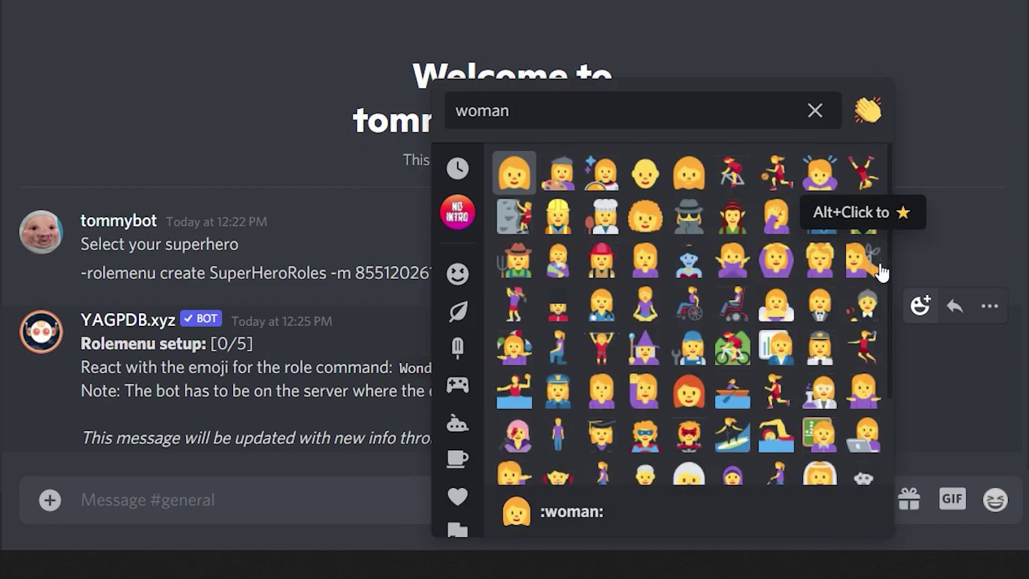
pyautogui.click(528, 177)
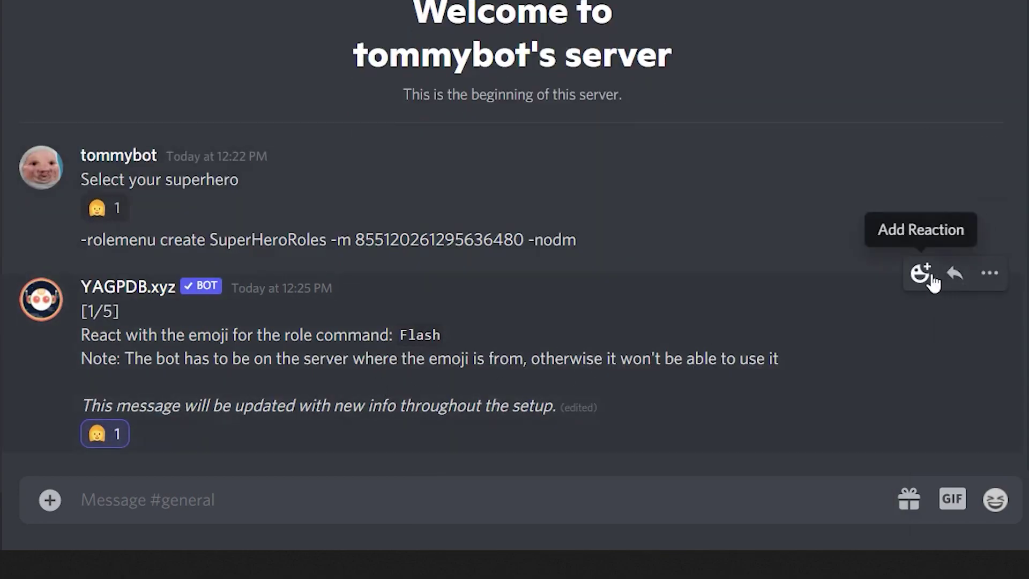
pyautogui.click(932, 278)
pyautogui.write('light')
pyautogui.click(681, 165)
# Step: React to the bot's setup message with the dumpling emoji for Jeff and the bat emoji for Batman
pyautogui.click(927, 250)
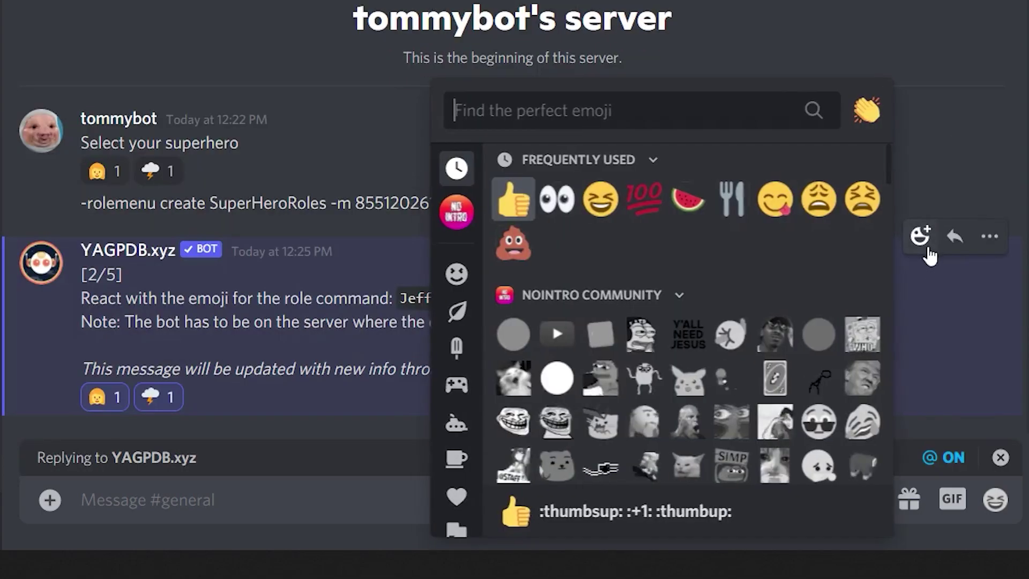
pyautogui.write('dumb')
pyautogui.press('BackSpace')
pyautogui.write('p')
pyautogui.click(539, 178)
pyautogui.click(920, 235)
pyautogui.write('bat')
pyautogui.click(540, 186)
# Step: React to the bot's setup message with the bikini emoji for Superman and dismiss the pending reply
pyautogui.click(920, 236)
pyautogui.write('under')
pyautogui.press('BackSpace')
pyautogui.press('BackSpace')
pyautogui.press('BackSpace')
pyautogui.press('BackSpace')
pyautogui.press('BackSpace')
pyautogui.write('biki')
pyautogui.click(534, 184)
pyautogui.click(1000, 459)
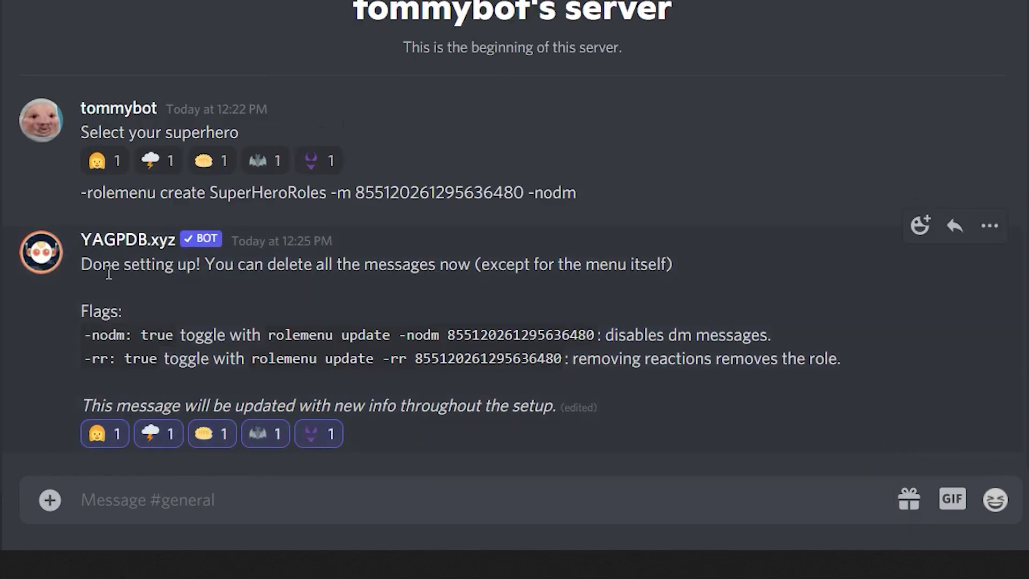
# Step: Delete the bot's completed setup message and the -rolemenu create command message, keeping the role selection message
pyautogui.moveTo(94, 266); pyautogui.dragTo(165, 266)
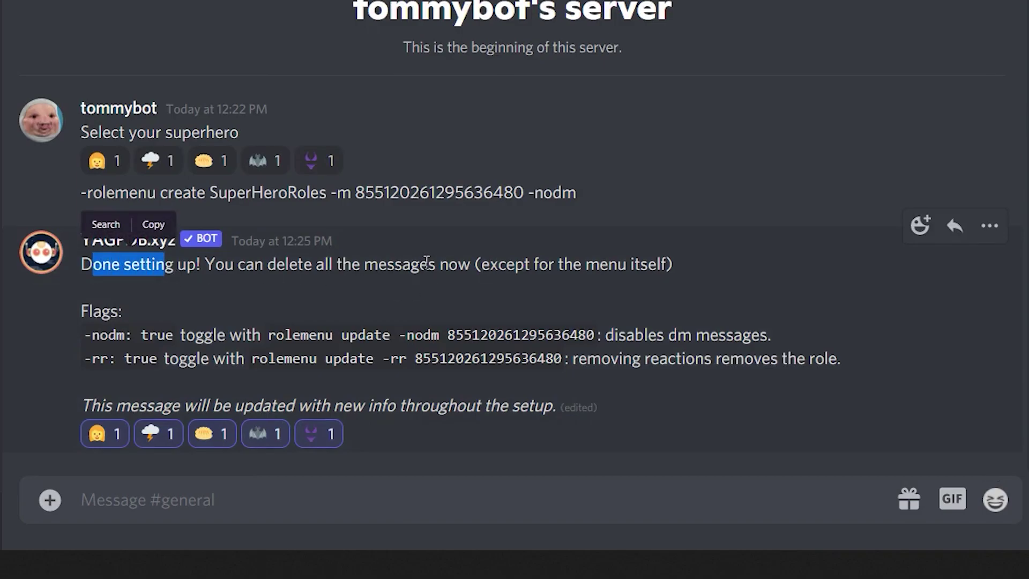
pyautogui.click(888, 281)
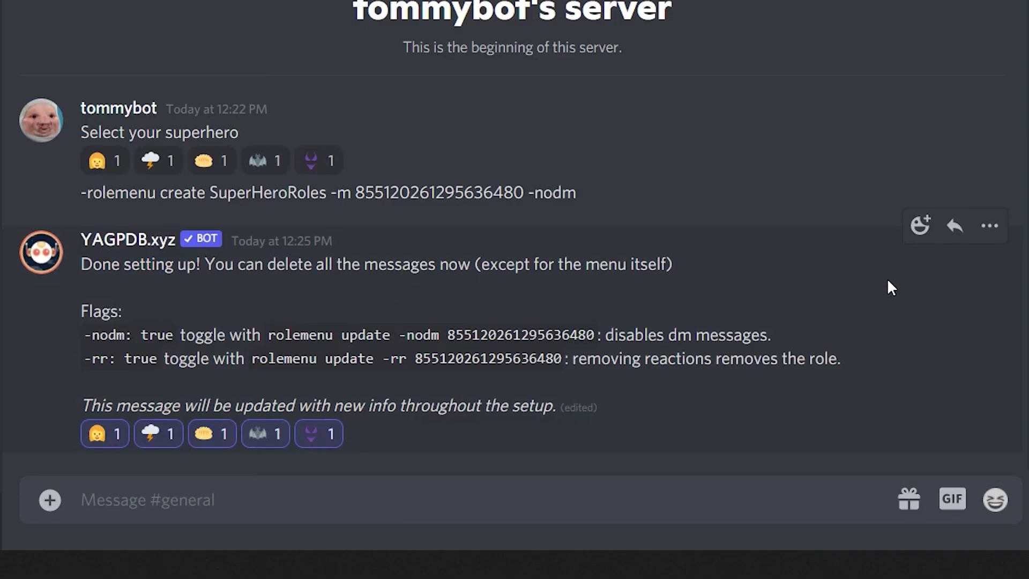
pyautogui.click(989, 226)
pyautogui.click(861, 490)
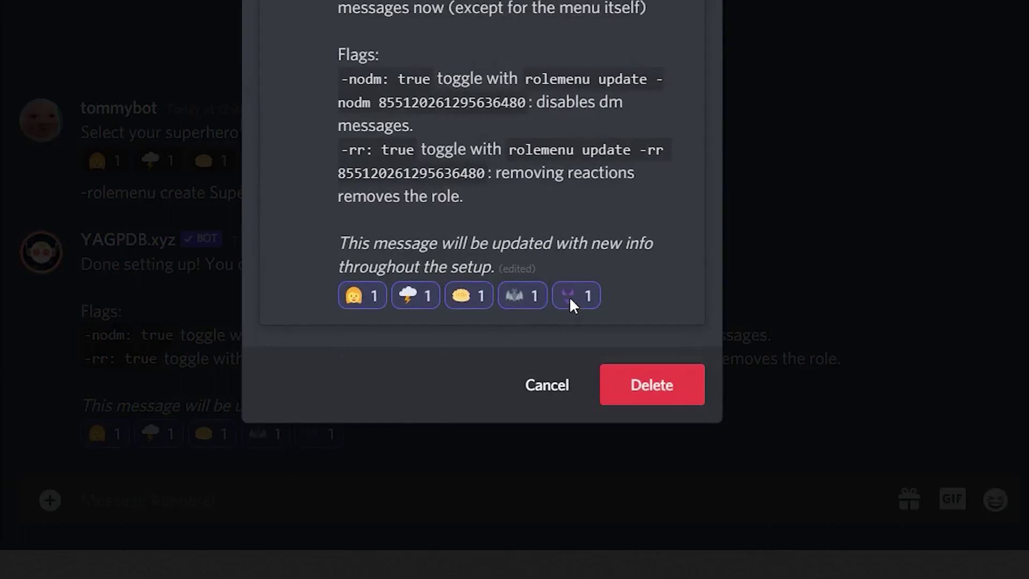
pyautogui.click(666, 385)
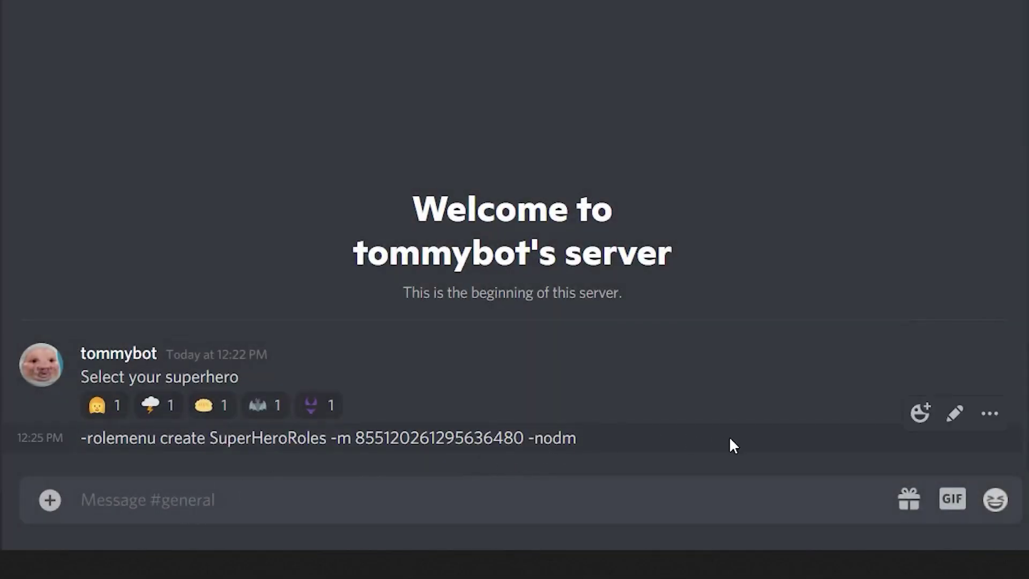
pyautogui.click(990, 416)
pyautogui.click(873, 475)
pyautogui.click(643, 248)
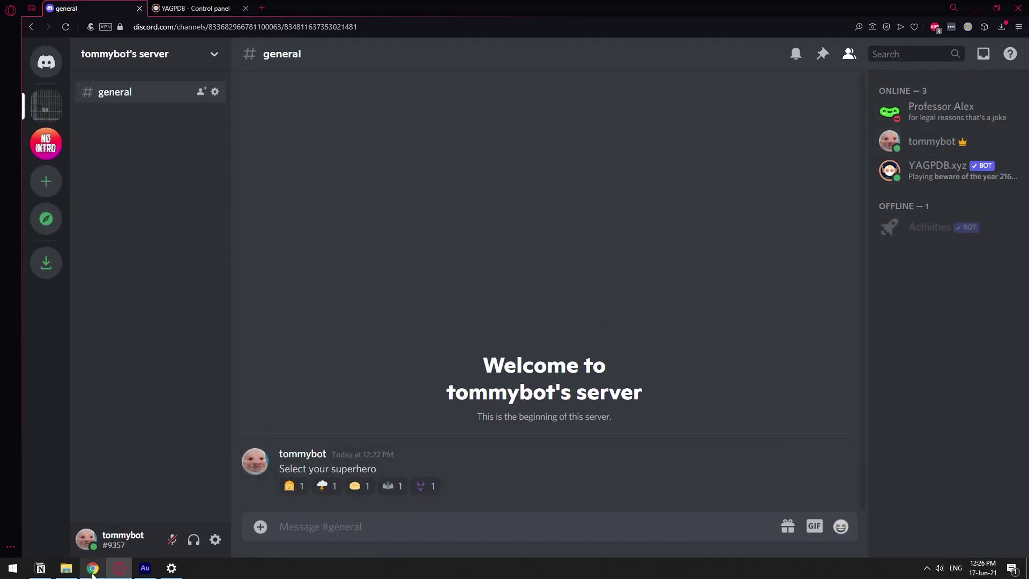
# Step: Switch to the Google Chrome window where the second account has the server's general channel open
pyautogui.moveTo(91, 575)
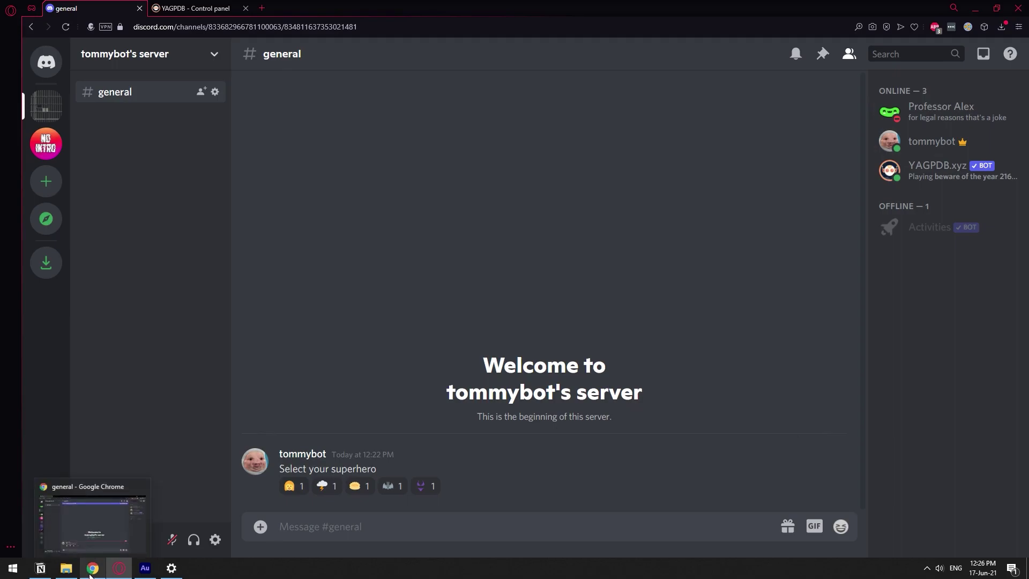
pyautogui.click(92, 575)
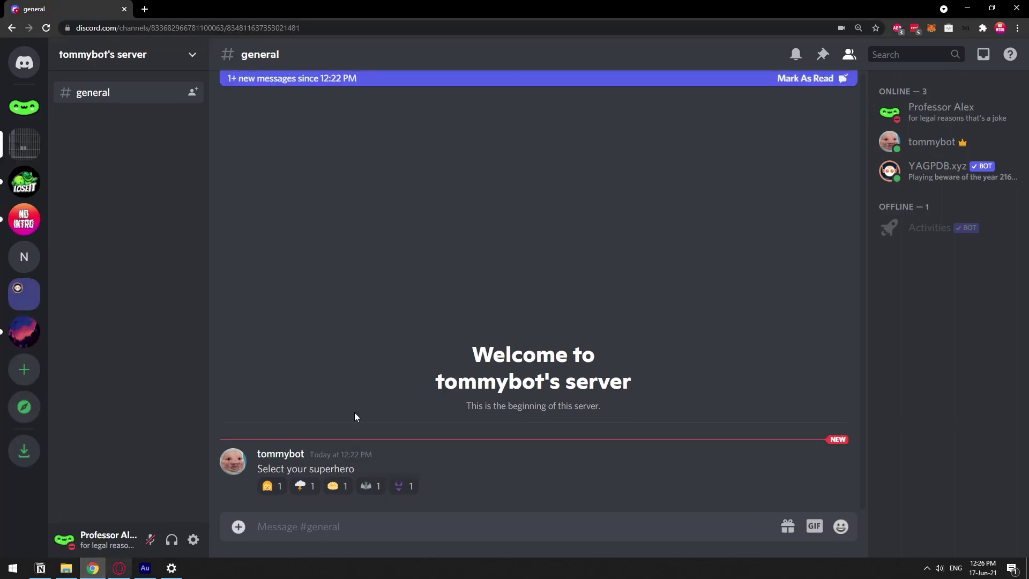
# Step: React to the superhero selection message with the woman emoji for Wonder Woman, checking the second account's profile roles before and after
pyautogui.click(941, 109)
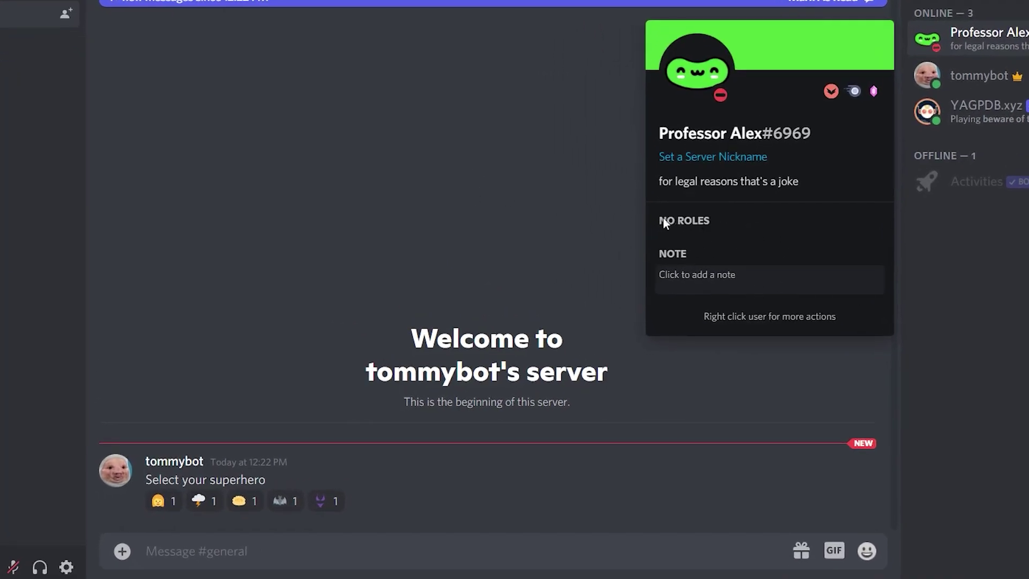
pyautogui.click(645, 222)
pyautogui.click(160, 501)
pyautogui.click(965, 43)
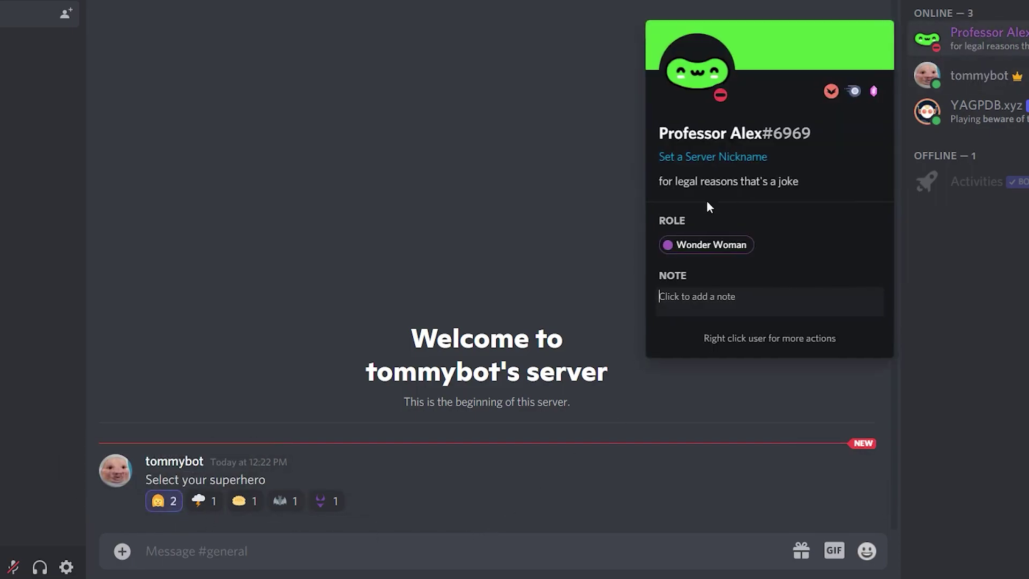
# Step: Add the bat reaction for Batman and the bikini reaction for Superman, checking the second account's profile roles after each
pyautogui.click(283, 501)
pyautogui.click(965, 41)
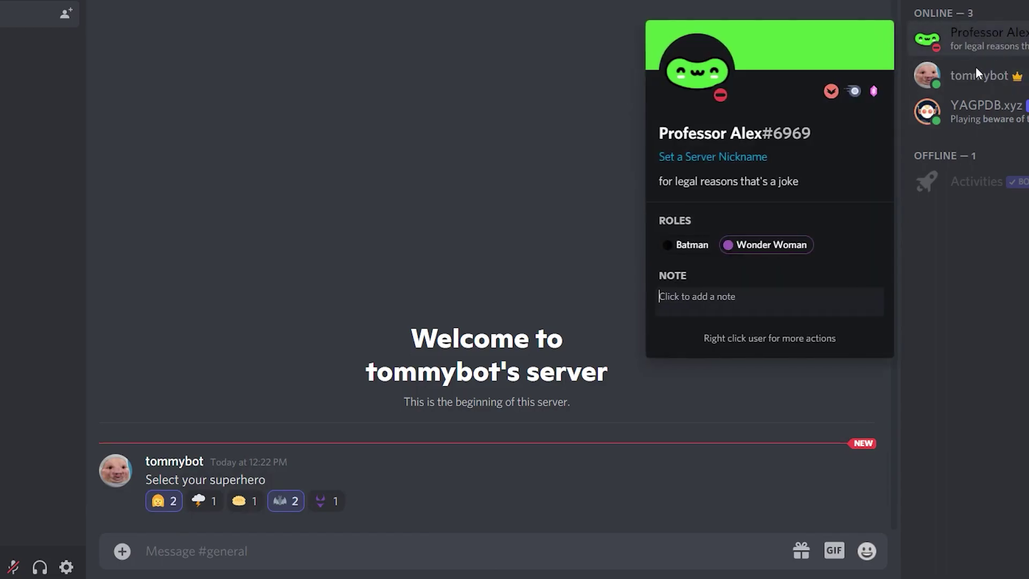
pyautogui.click(321, 503)
pyautogui.click(947, 44)
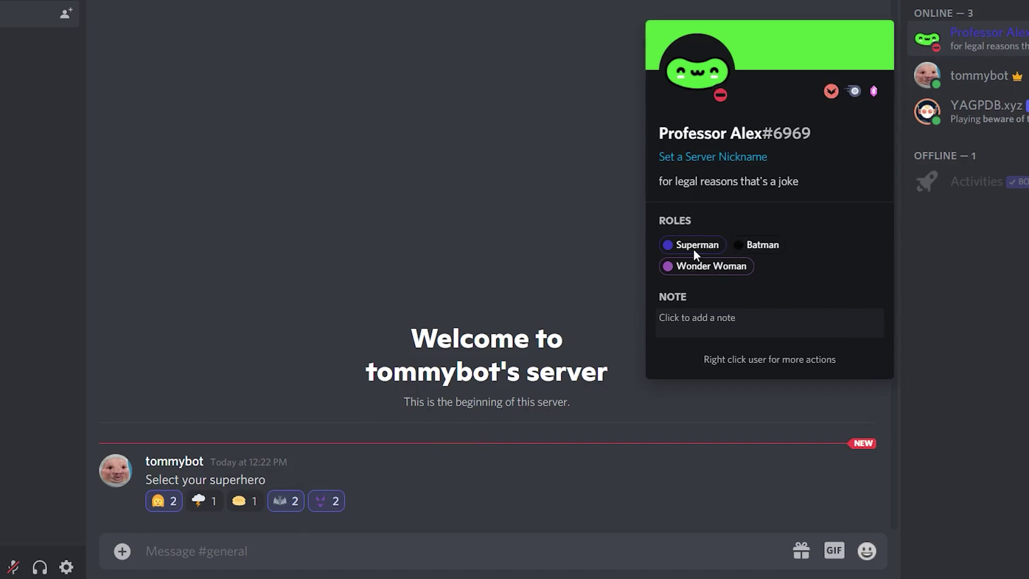
# Step: Add the thundercloud reaction for Flash and the dumpling reaction for Jeff, checking the second account's profile roles after each
pyautogui.click(396, 324)
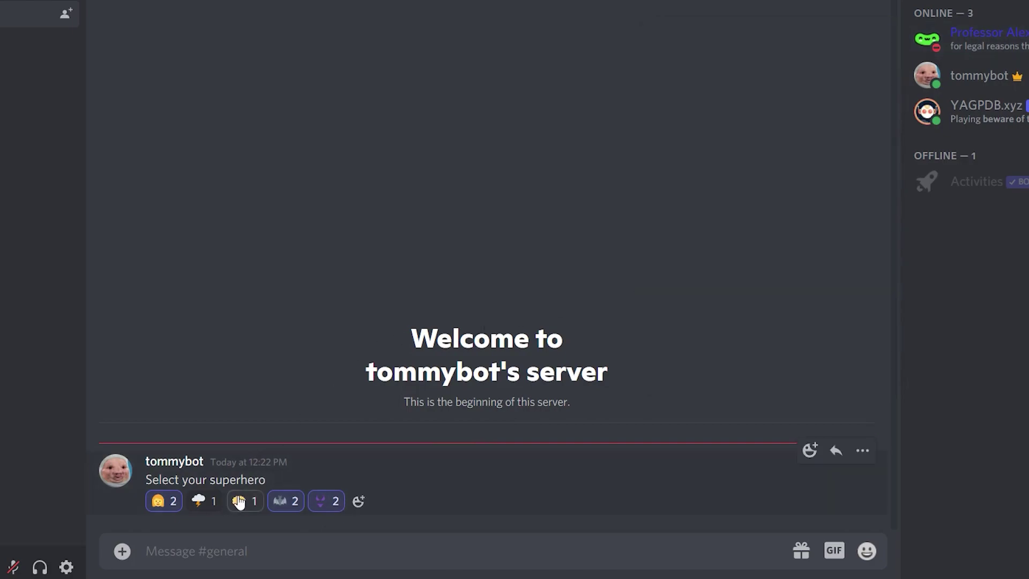
pyautogui.click(201, 500)
pyautogui.click(998, 33)
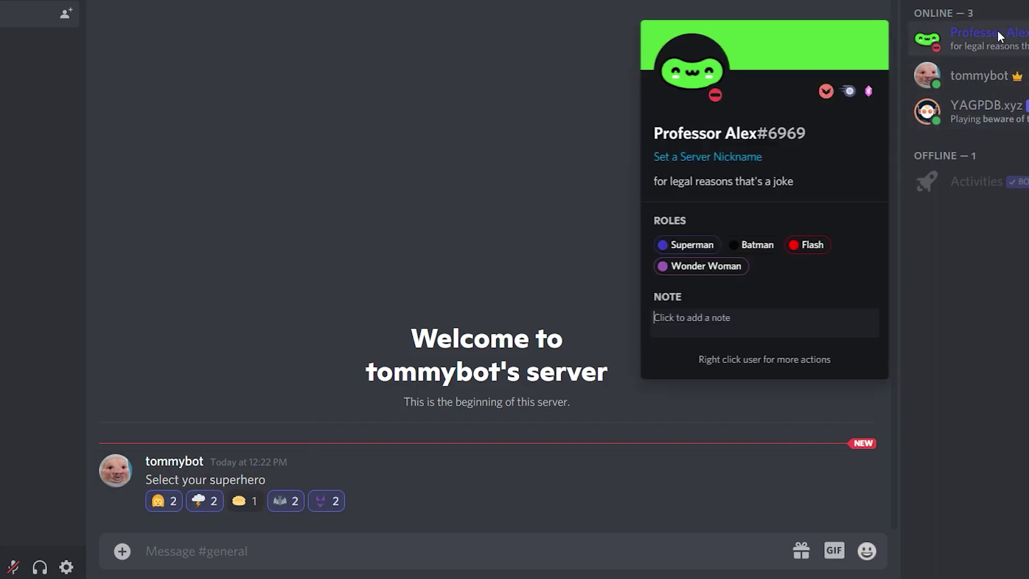
pyautogui.click(970, 51)
pyautogui.click(970, 51)
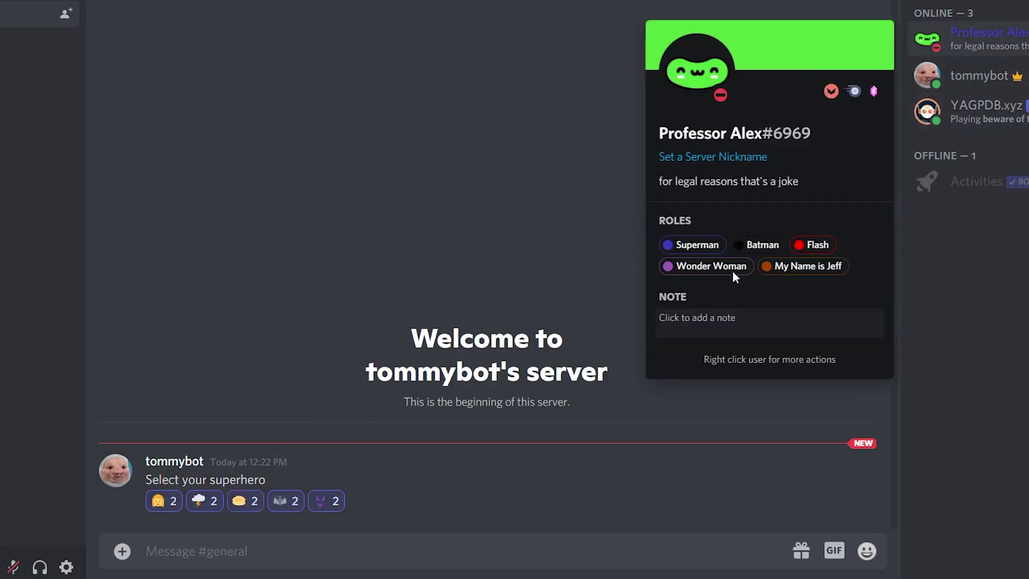
# Step: Remove the bat, bikini, dumpling and thundercloud reactions, leaving only the Wonder Woman one, and check the second account's profile roles
pyautogui.click(286, 501)
pyautogui.click(953, 49)
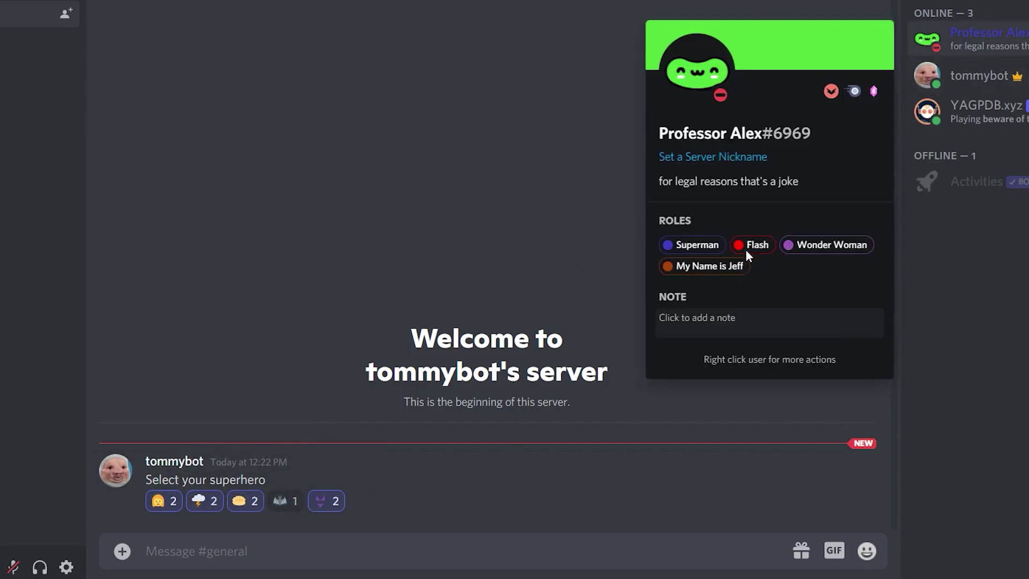
pyautogui.click(331, 504)
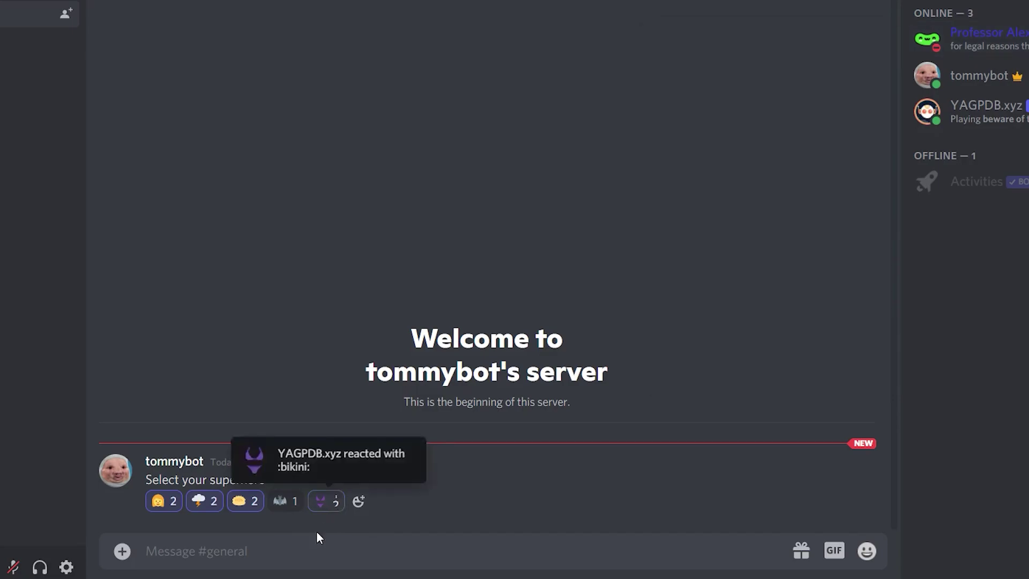
pyautogui.click(245, 500)
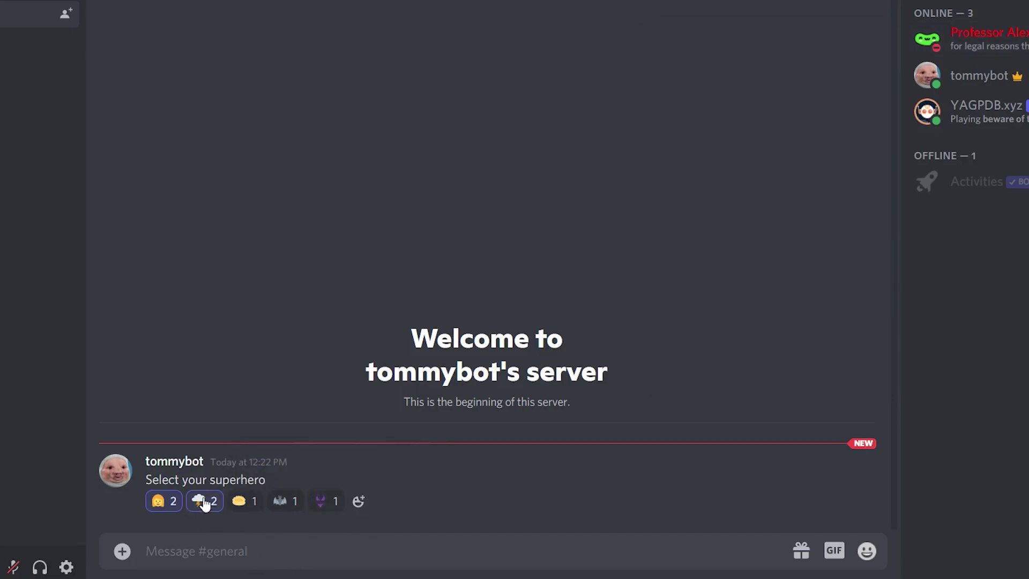
pyautogui.click(199, 500)
pyautogui.click(1011, 36)
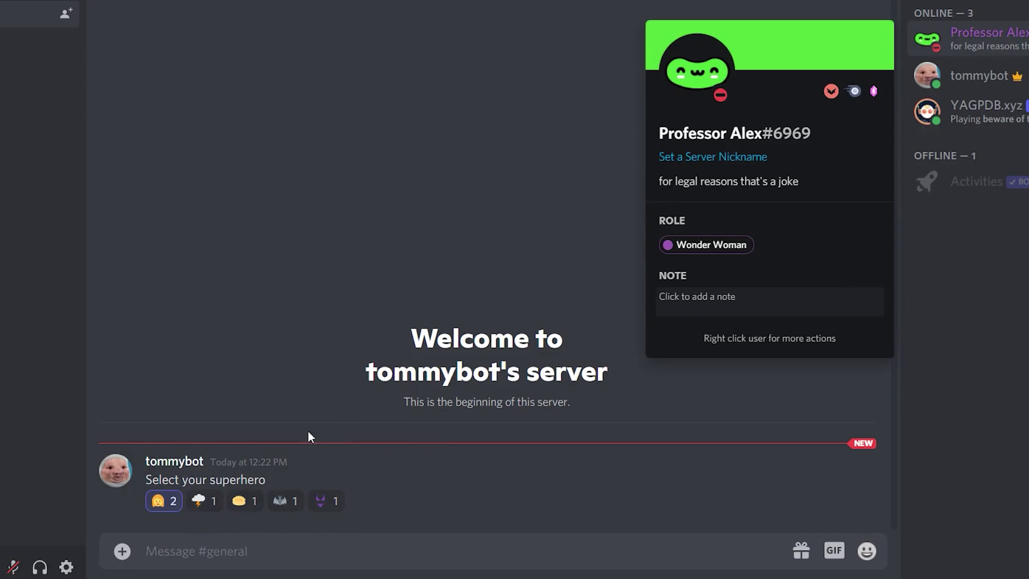
# Step: React again with the thundercloud, dumpling, bat and bikini emojis and check the second account's profile roles
pyautogui.click(199, 500)
pyautogui.click(240, 501)
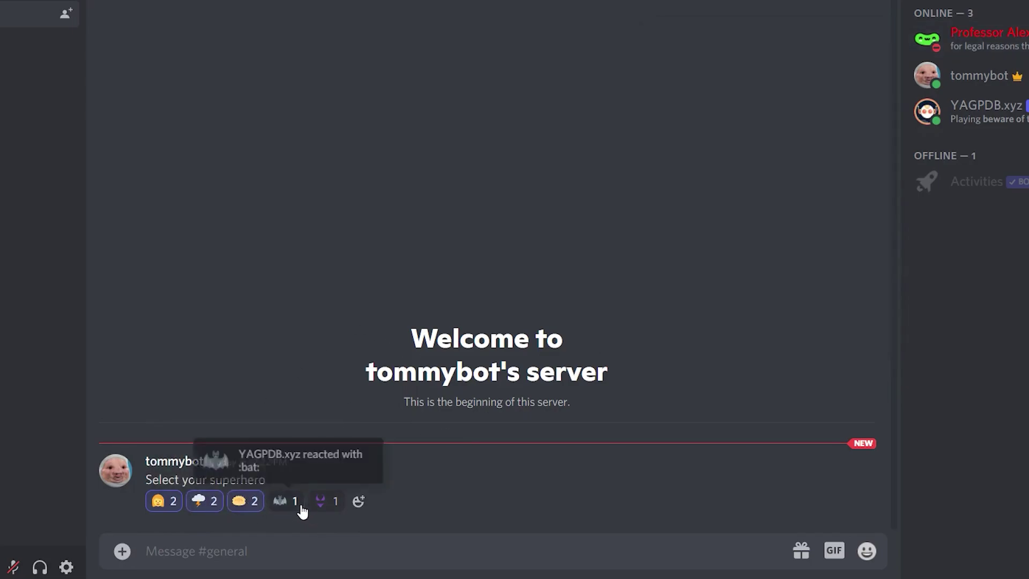
pyautogui.click(302, 500)
pyautogui.click(322, 501)
pyautogui.click(1026, 33)
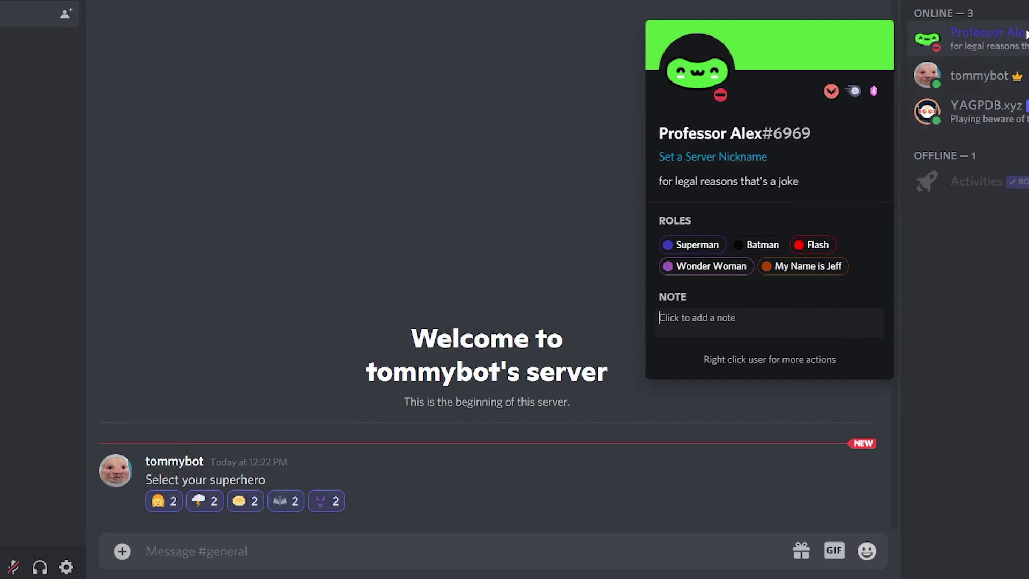